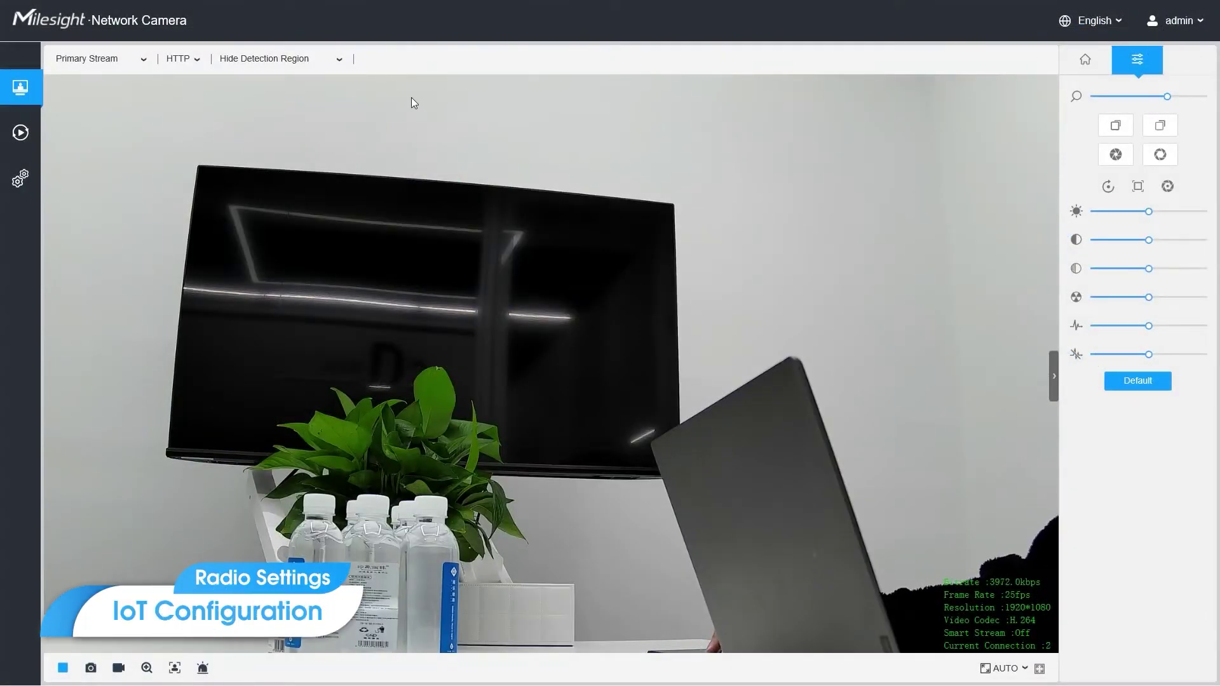
# - On the IoT Device radio settings page, enable IoT and check the channel plan list
pyautogui.click(19, 179)
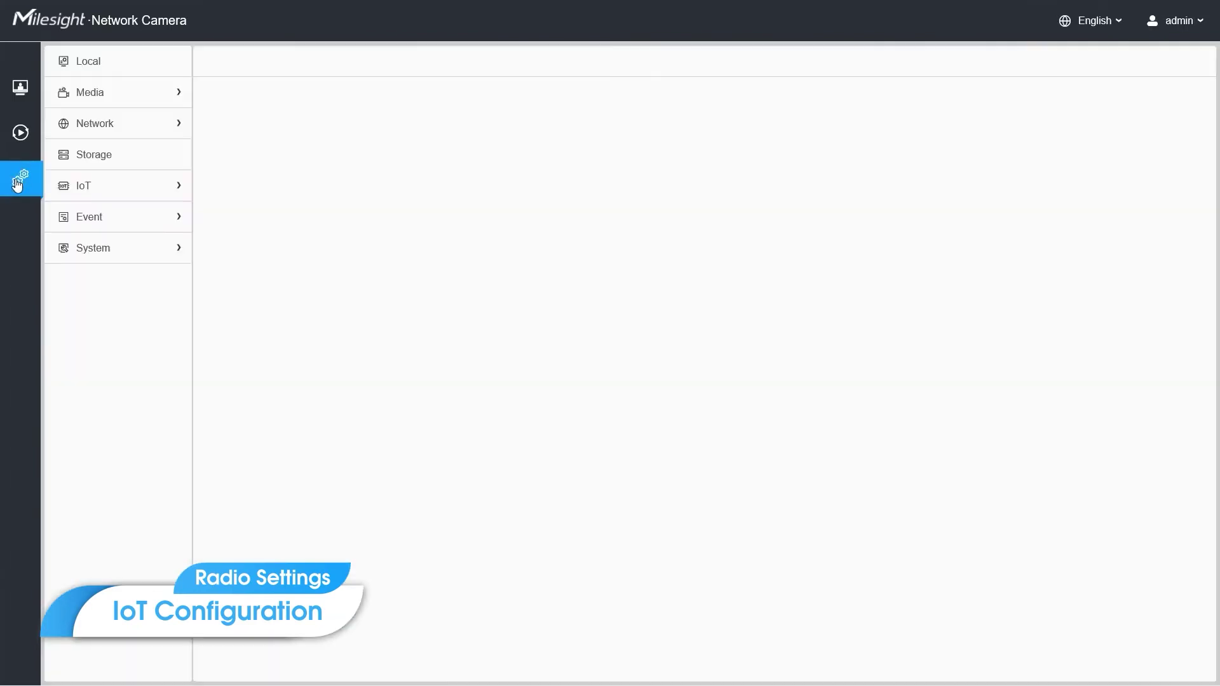
pyautogui.click(82, 186)
pyautogui.click(100, 212)
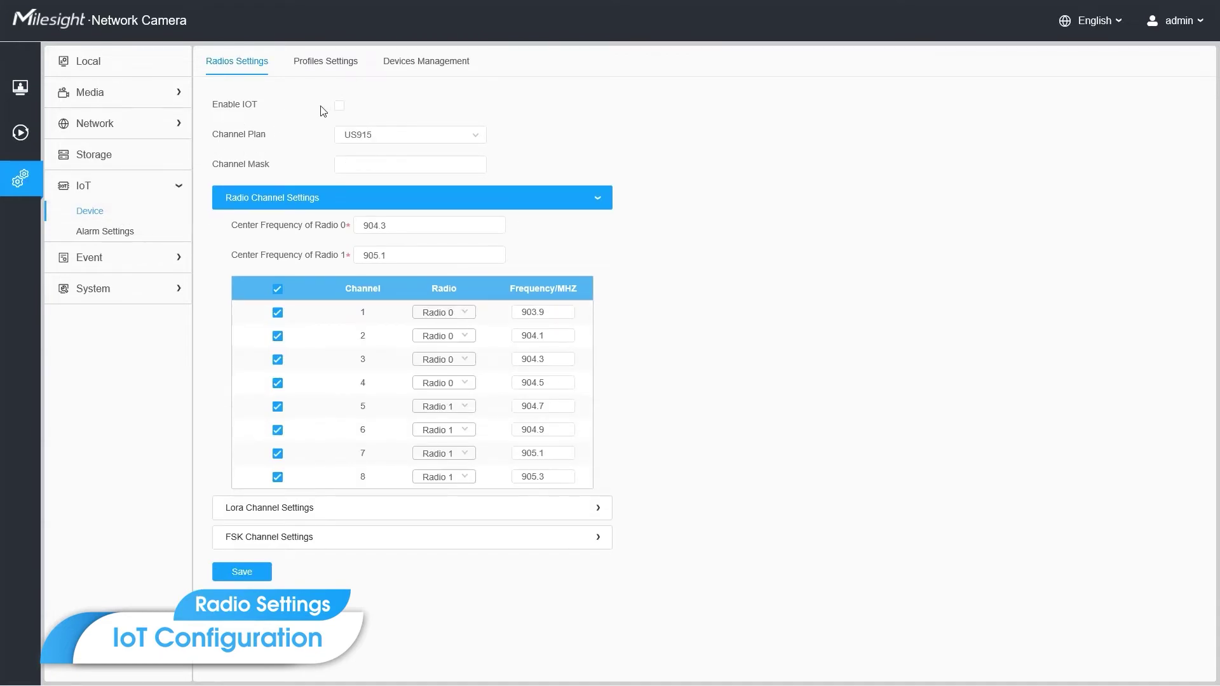
pyautogui.click(339, 106)
pyautogui.click(366, 140)
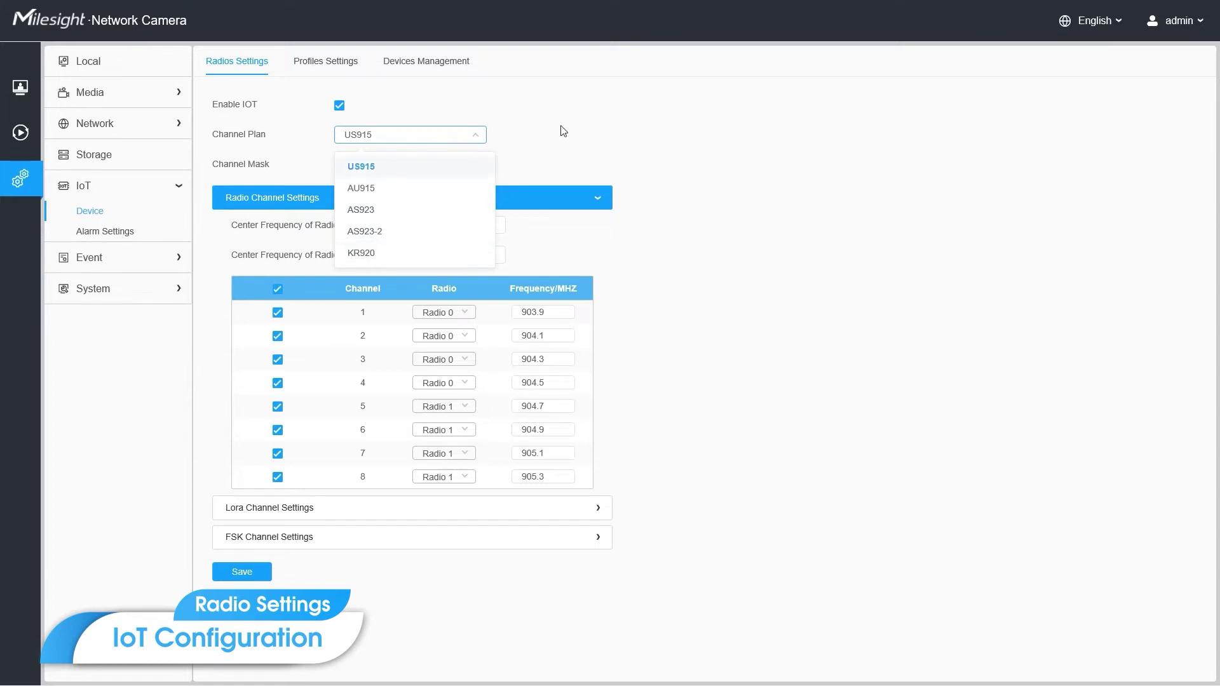
# - Close the channel plan list, keeping US915
pyautogui.click(586, 120)
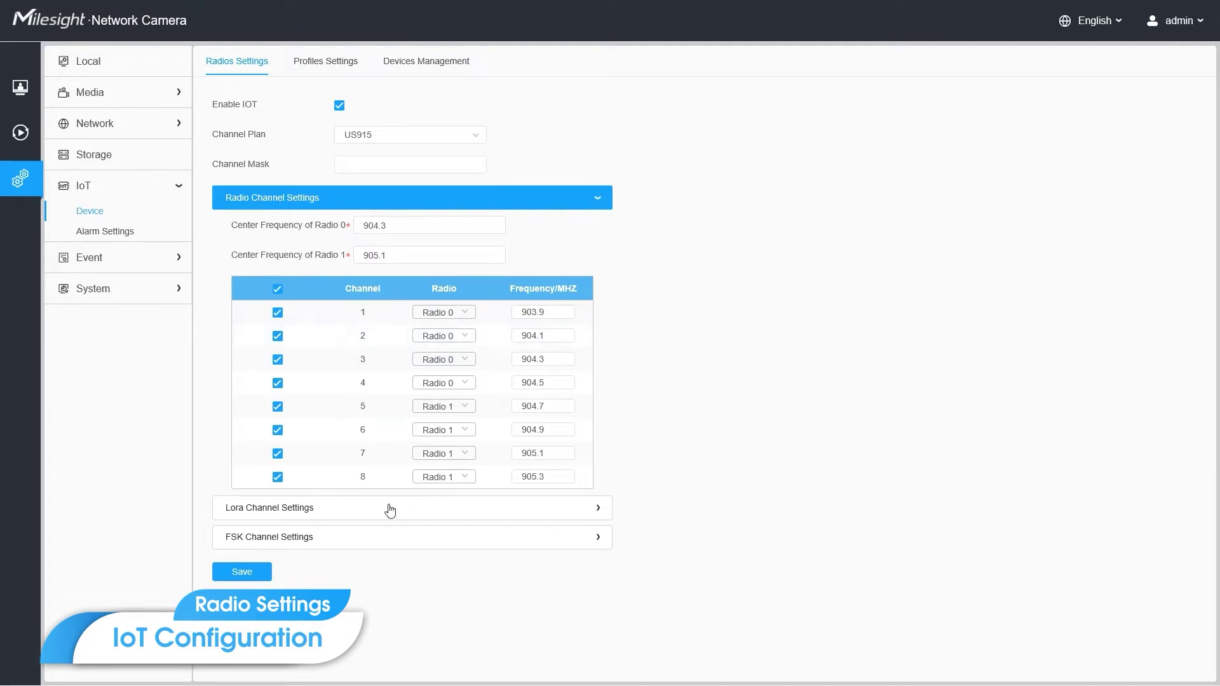
# - Review the LoRa and FSK channel settings and save the radio settings with FSK disabled
pyautogui.click(364, 497)
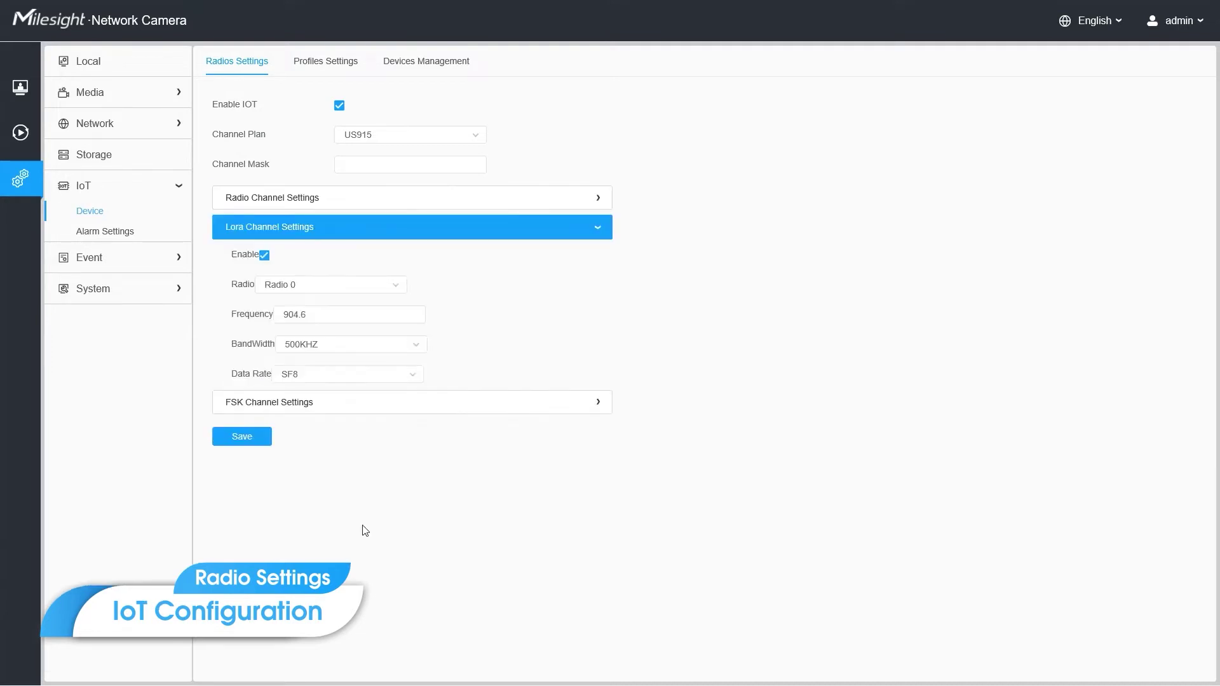
pyautogui.click(324, 411)
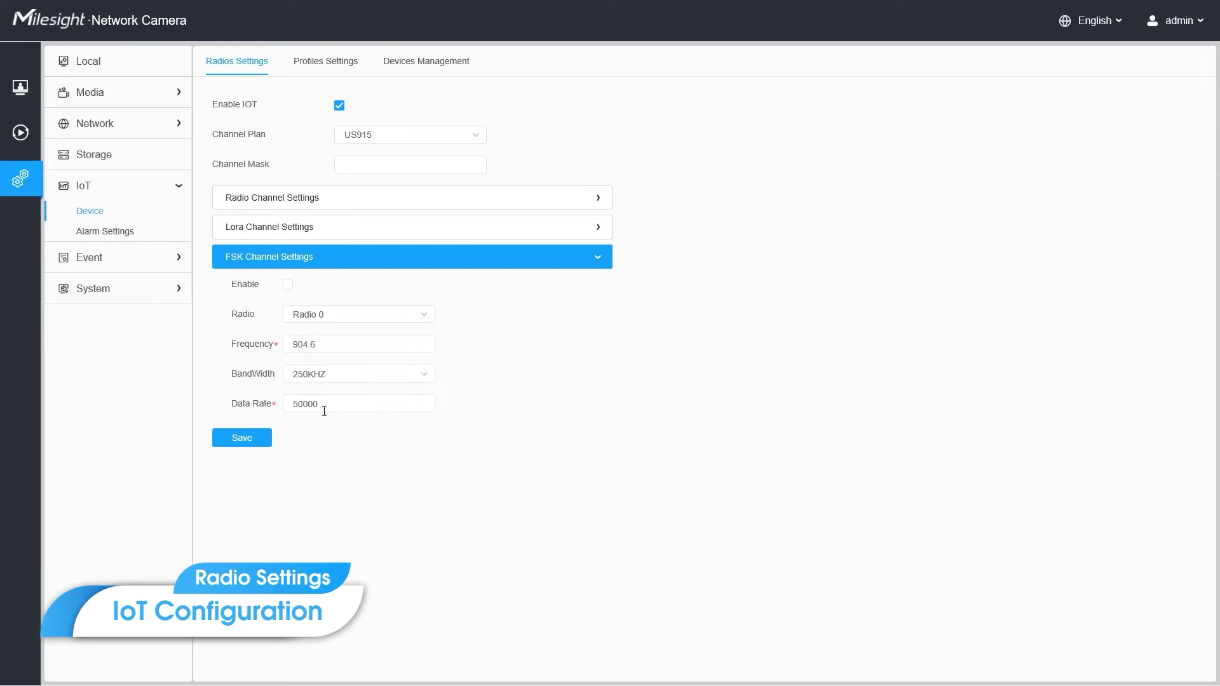
pyautogui.click(253, 441)
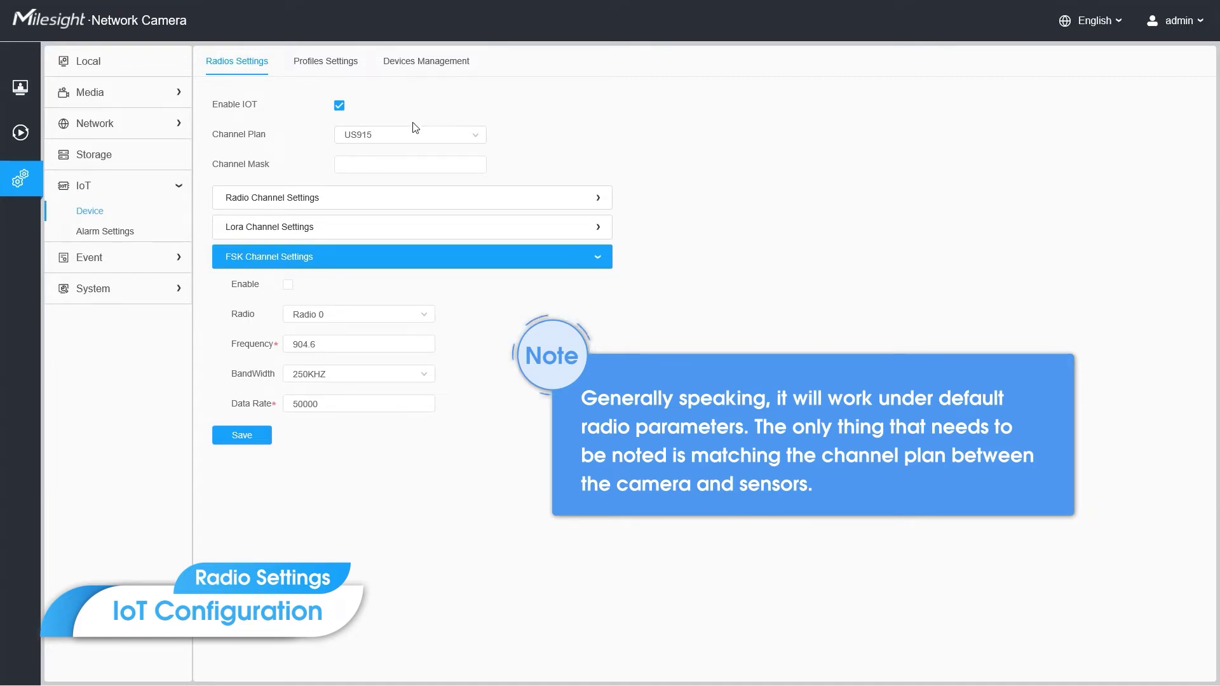
# - Save a 'Class A OTAA' device profile with advanced settings shown and RX2 data rate unchanged
pyautogui.click(328, 63)
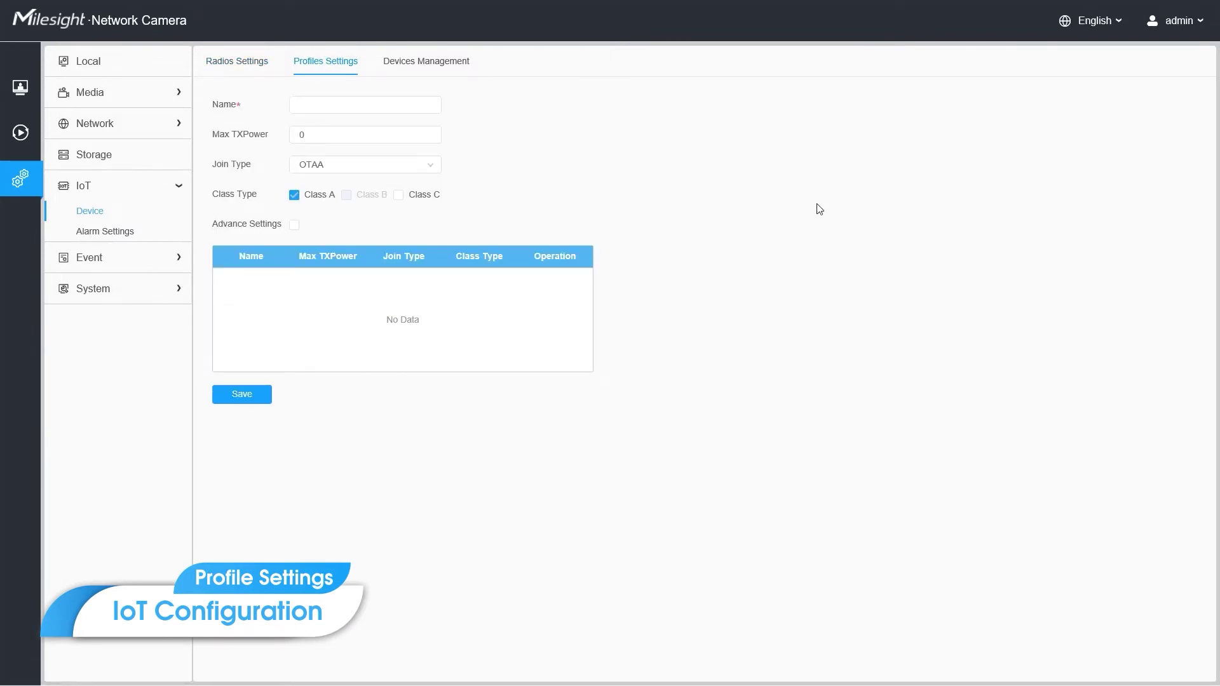
pyautogui.click(369, 108)
pyautogui.click(498, 132)
pyautogui.click(296, 225)
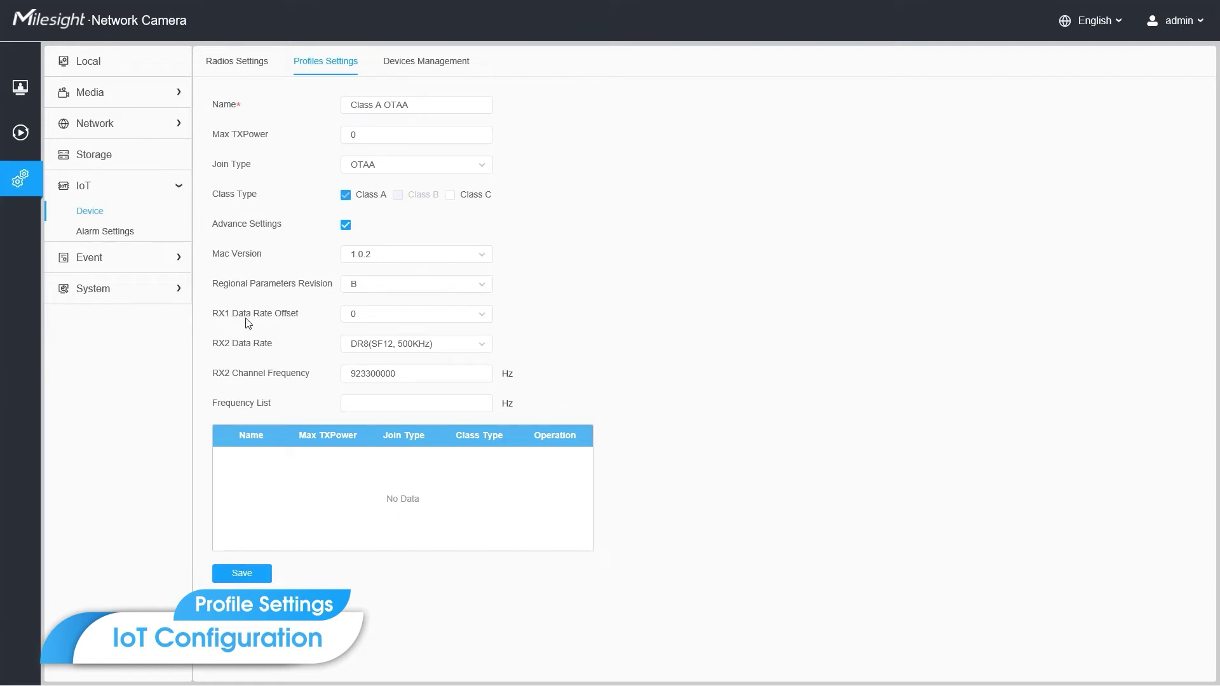
pyautogui.click(387, 343)
pyautogui.click(713, 324)
pyautogui.click(252, 579)
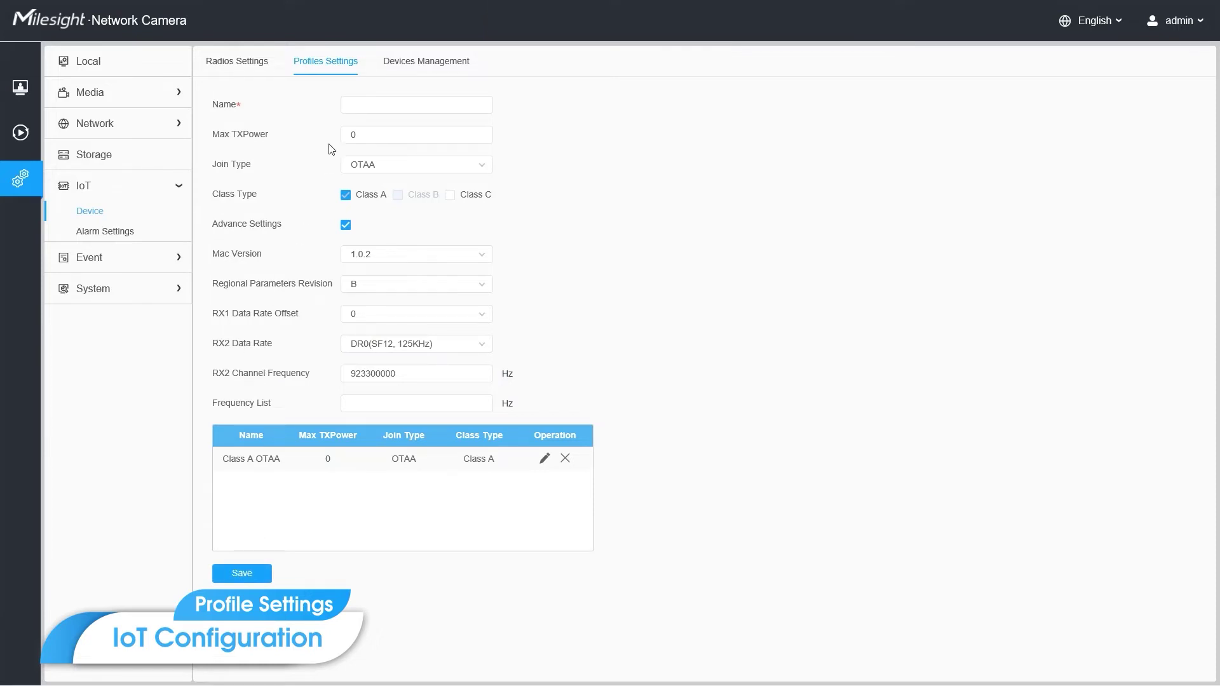
# - Save a 'Class A ABP' profile with ABP join type and advanced settings off, then open Devices Management
pyautogui.click(353, 105)
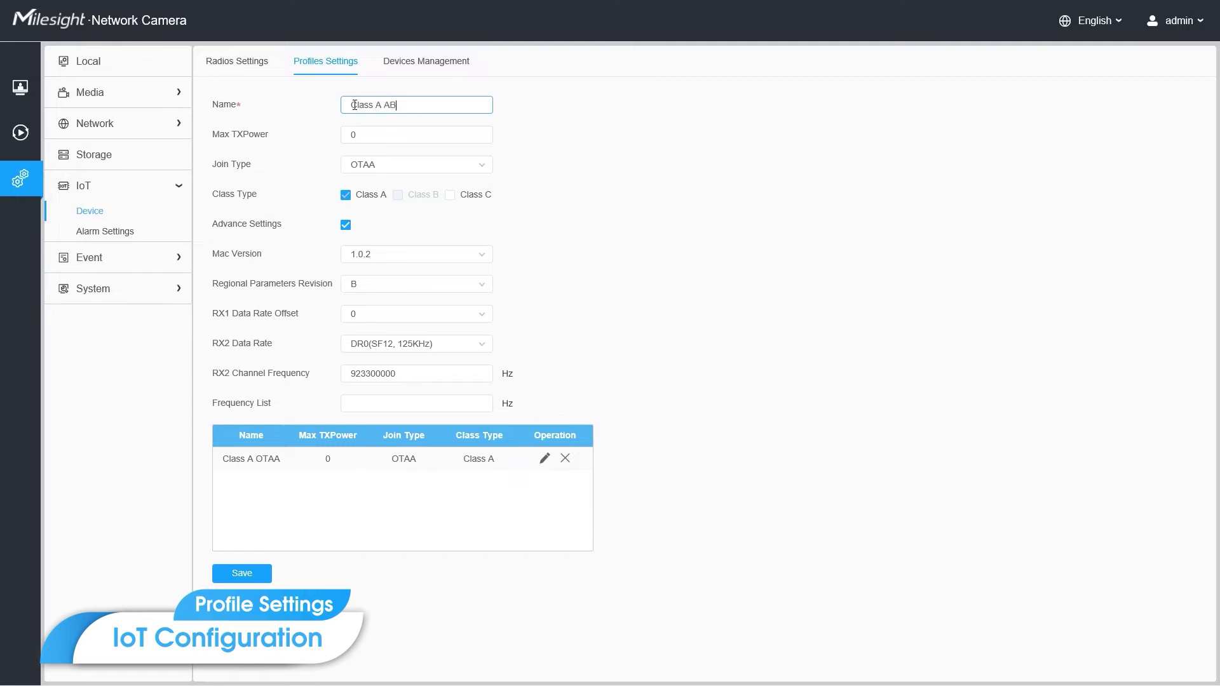
pyautogui.click(392, 167)
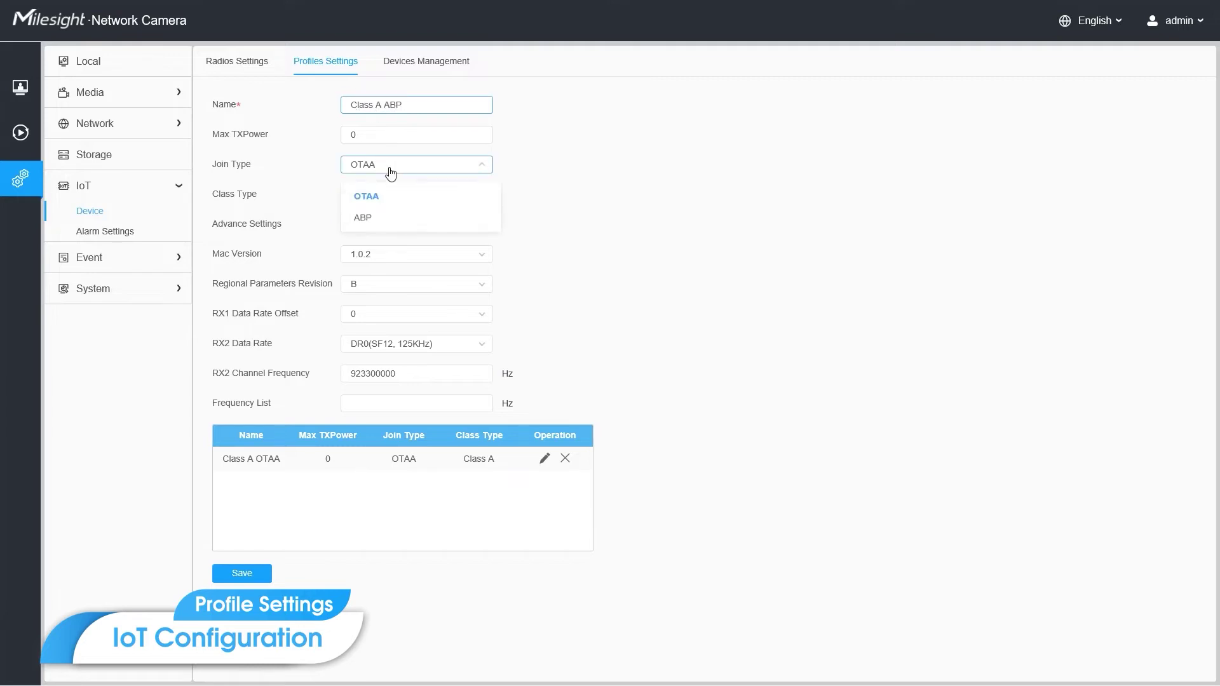
pyautogui.click(369, 218)
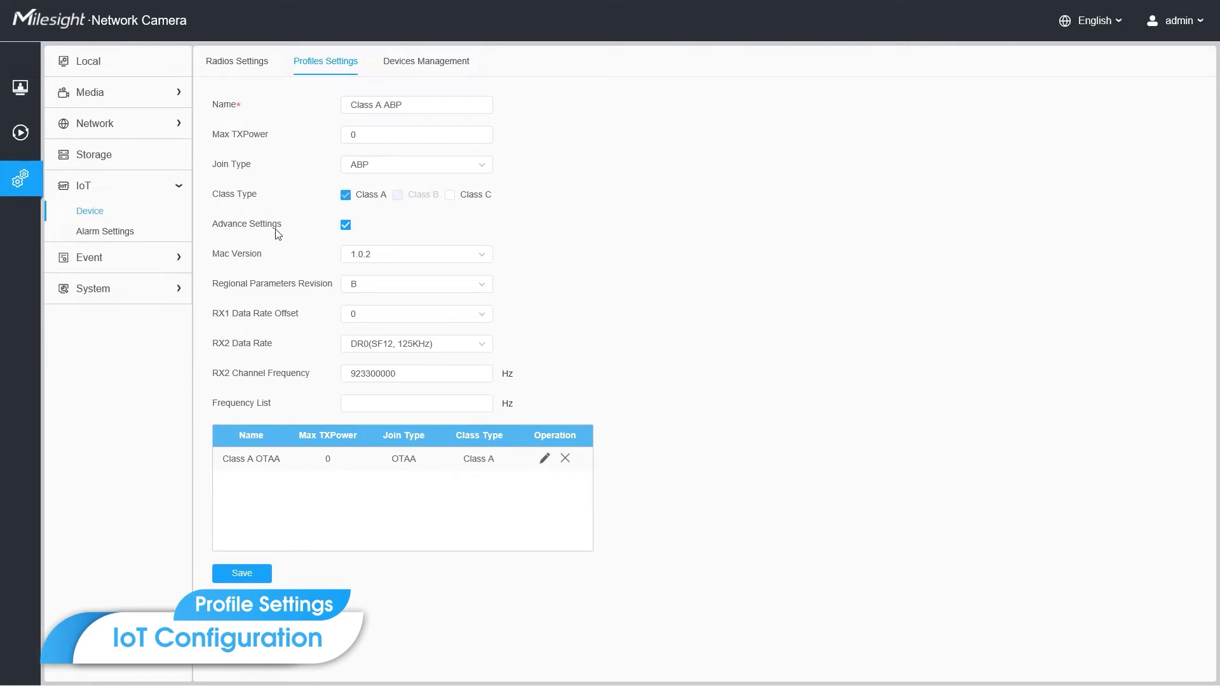
pyautogui.click(345, 225)
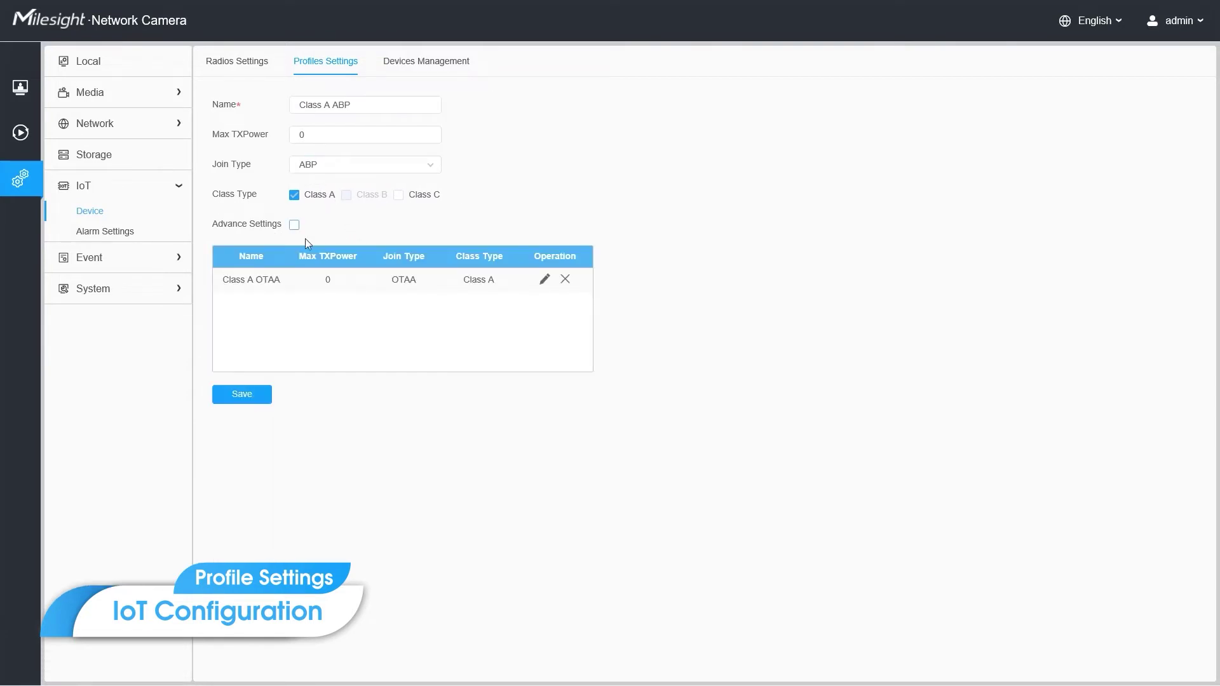
pyautogui.click(259, 394)
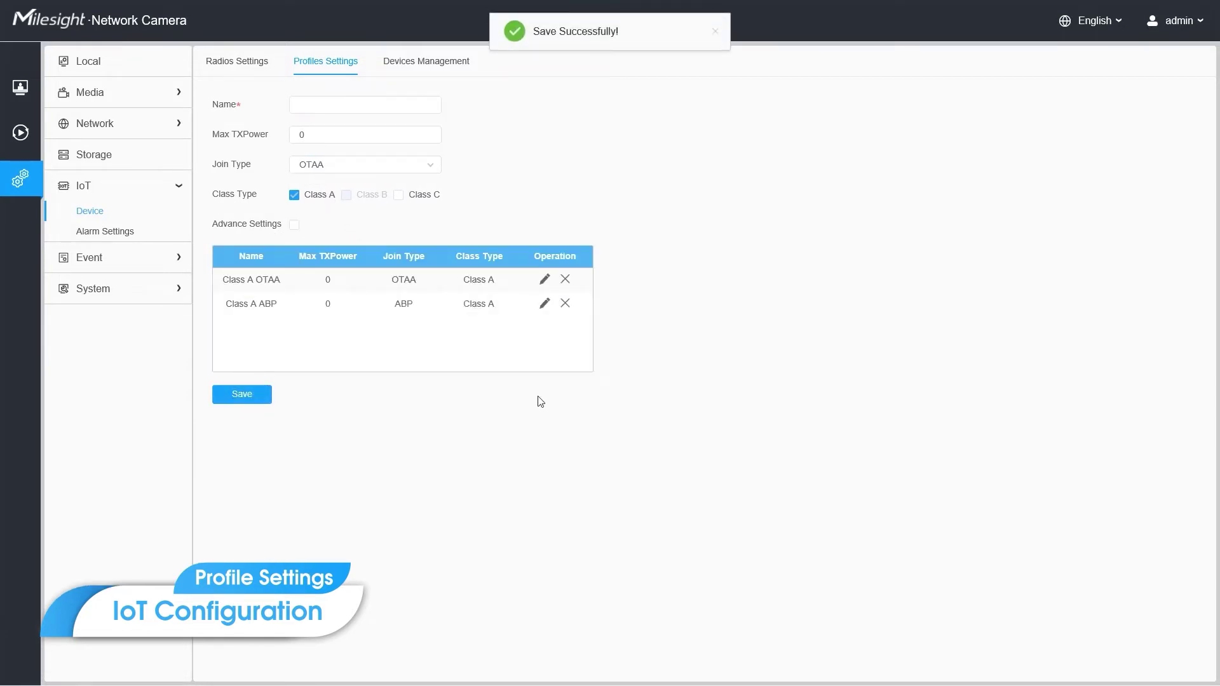
pyautogui.click(555, 430)
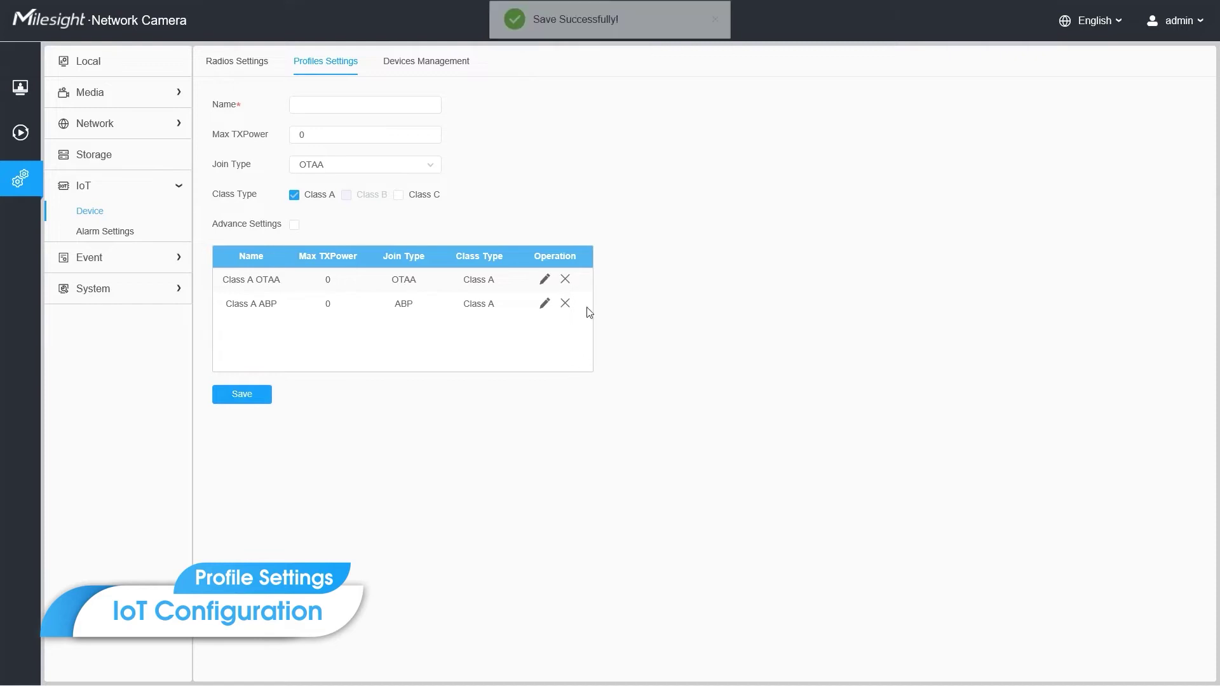
pyautogui.click(434, 73)
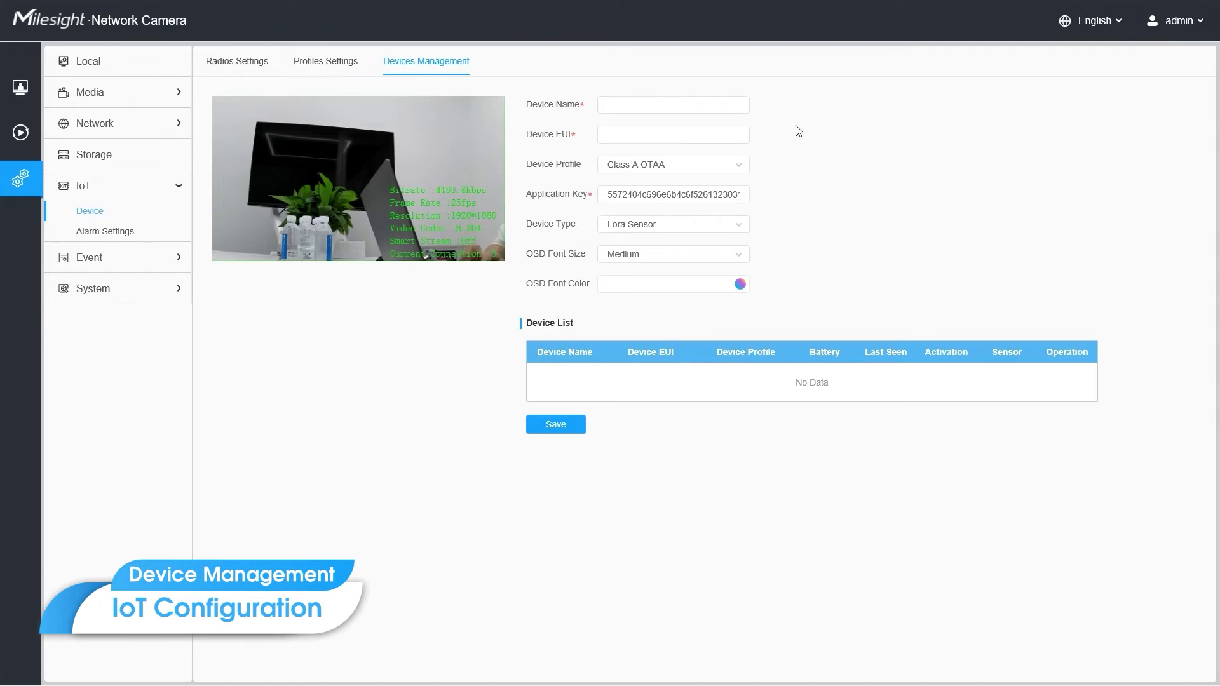
# - Enter 'EM500-CO2' as the device name, then go to ToolBox to look up the sensor's EUI
pyautogui.click(716, 103)
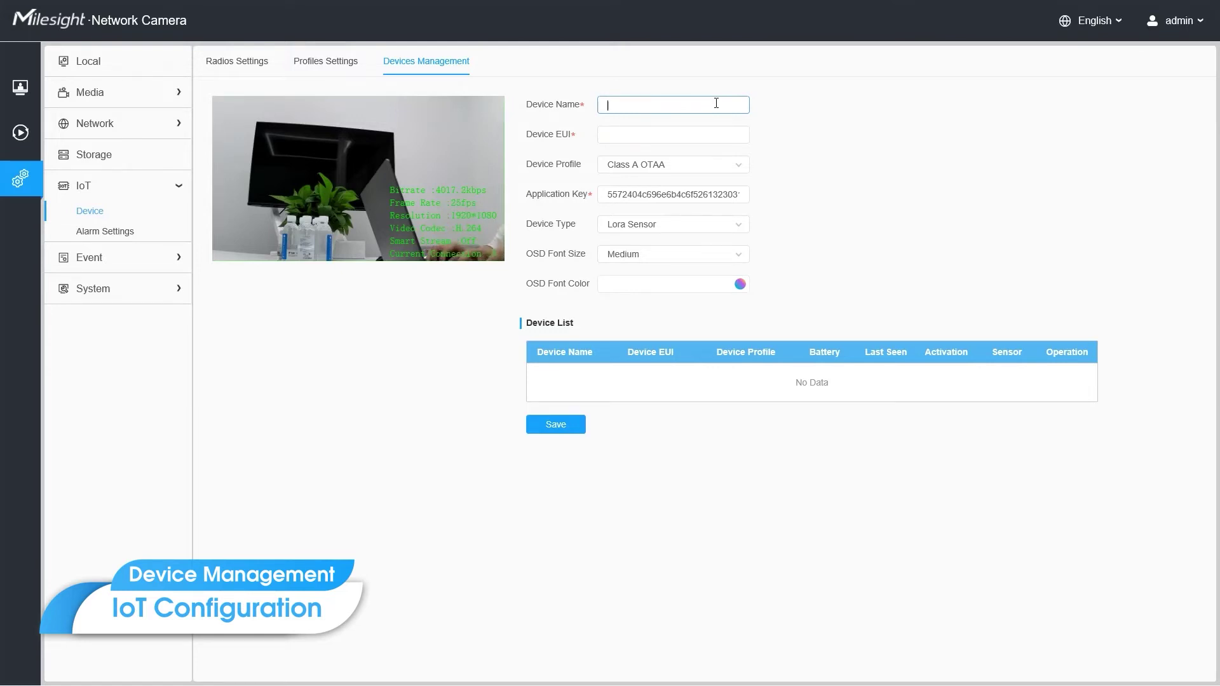
pyautogui.write('EM5-')
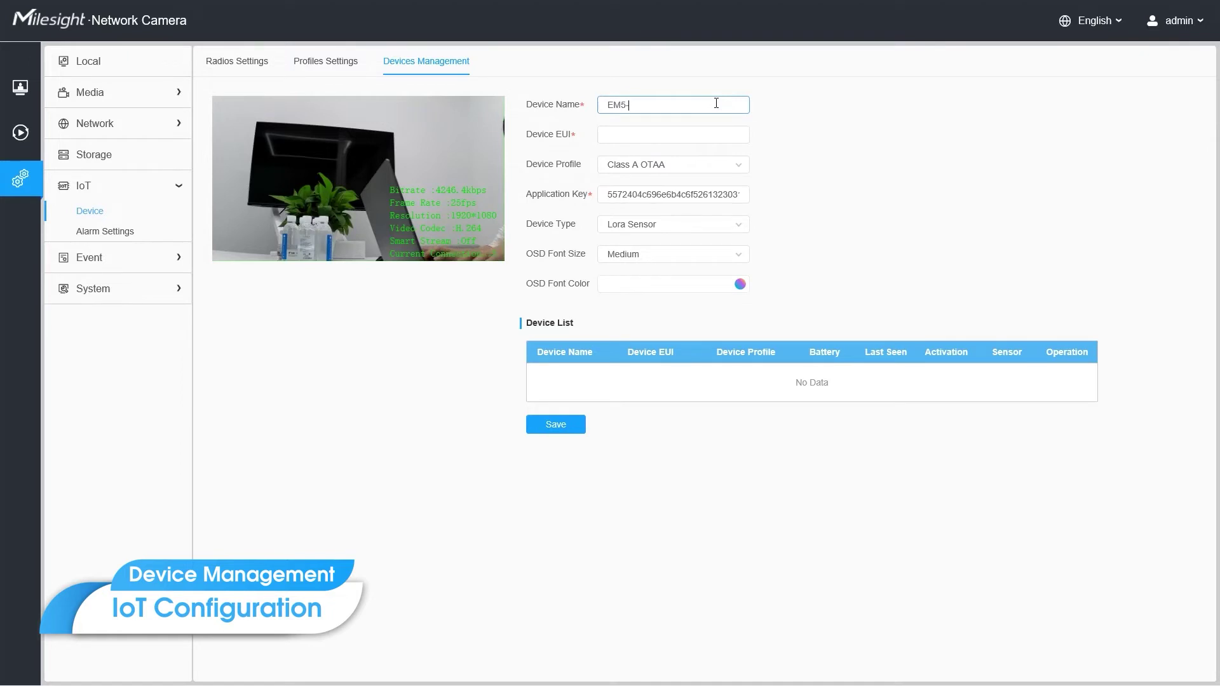
pyautogui.press('BackSpace')
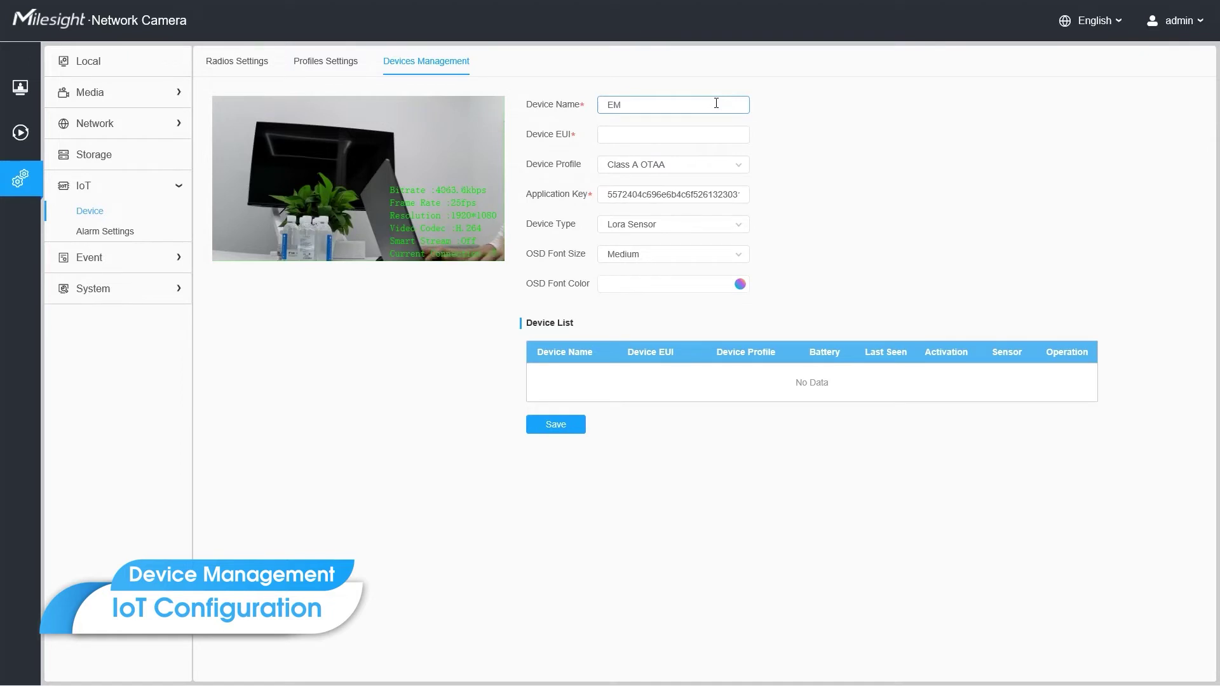
pyautogui.write('00-CO2')
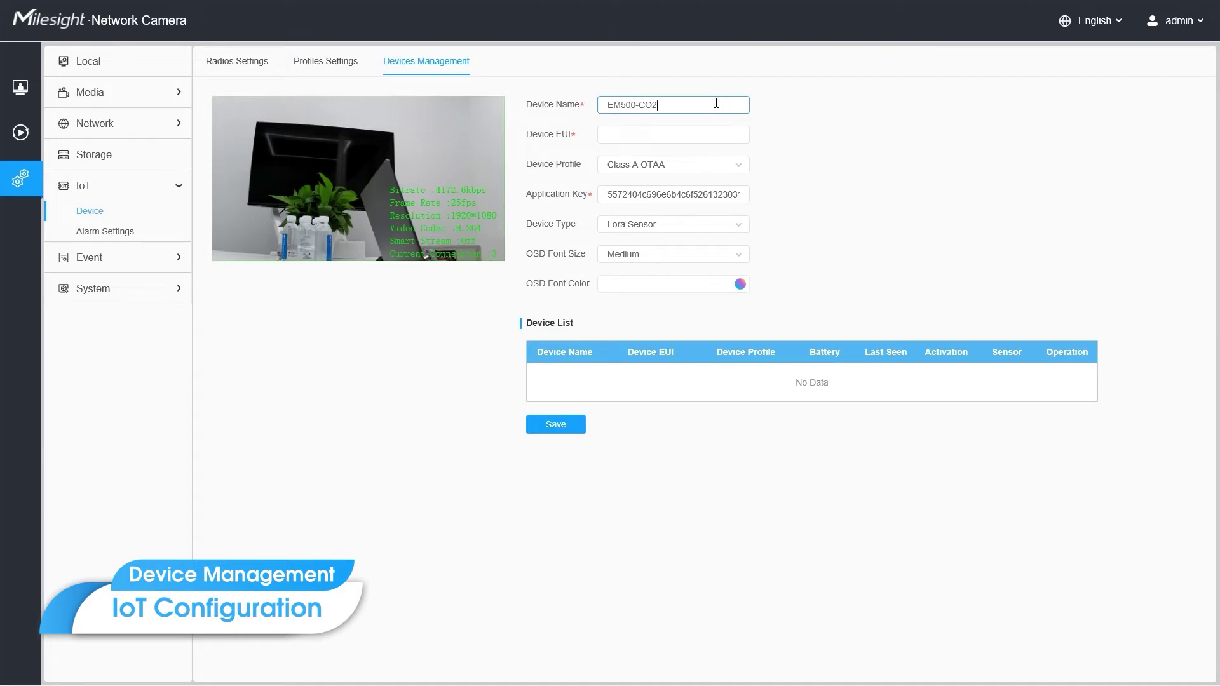
pyautogui.press('Tab')
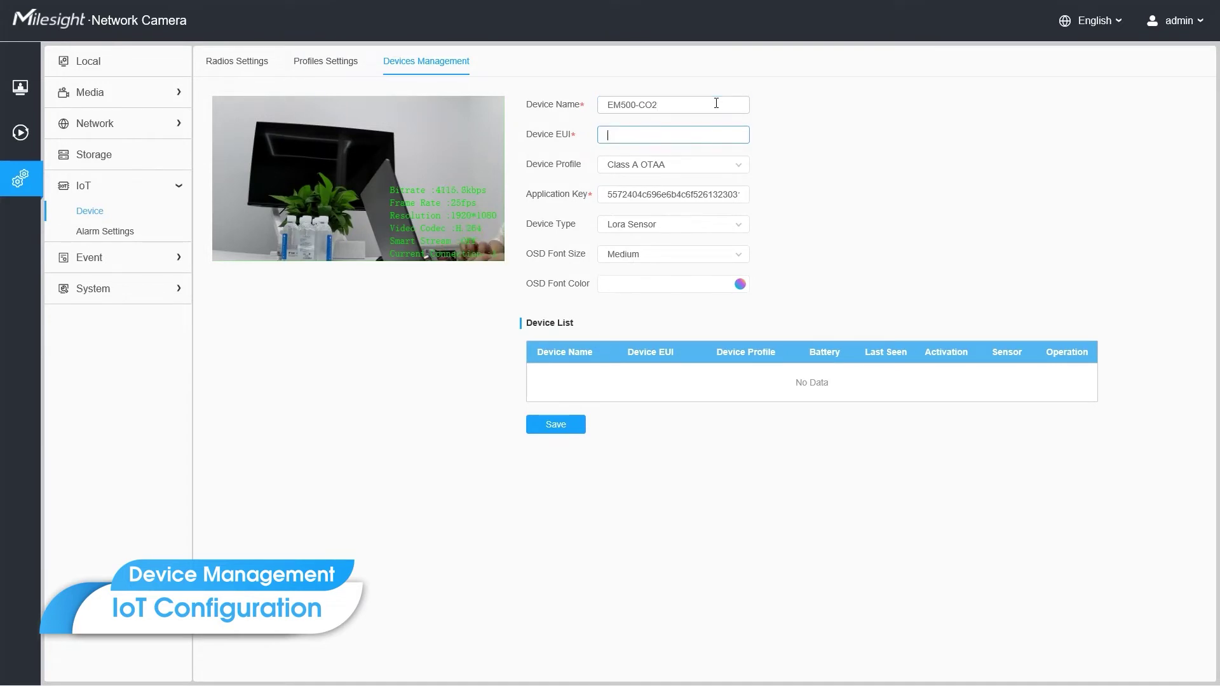
pyautogui.hotkey('alt', 'Tab')
pyautogui.hotkey('alt', 'Tab')
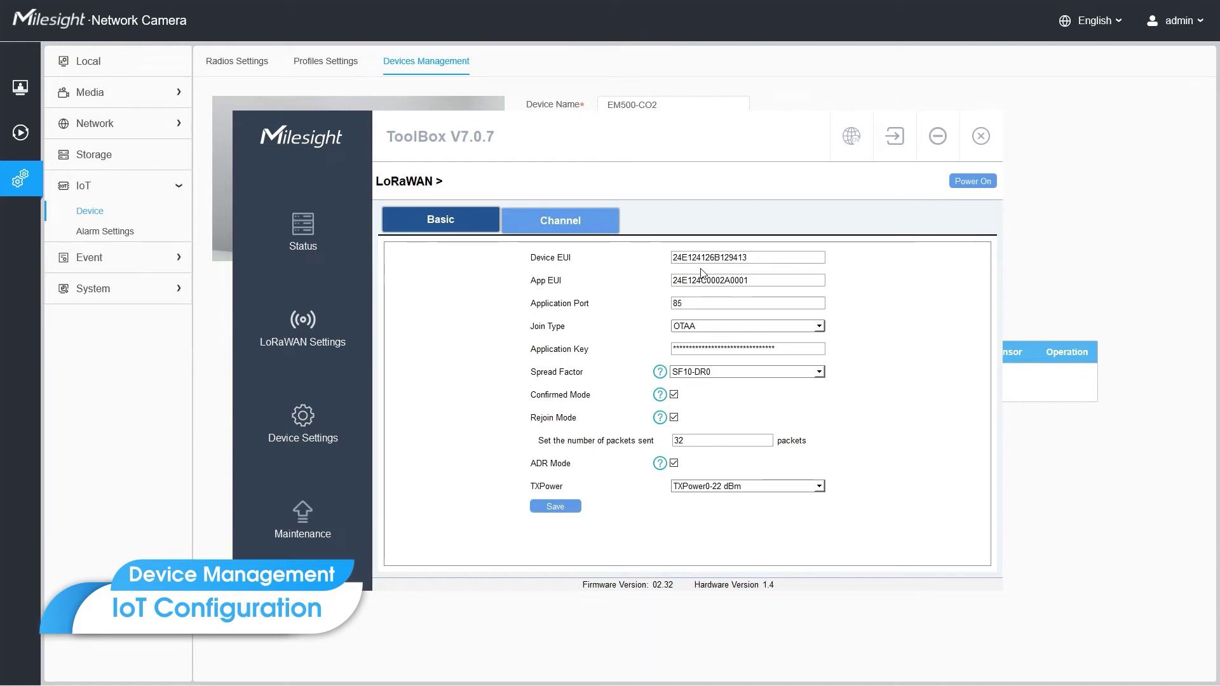
# - Copy the sensor's EUI from ToolBox and paste 24E124126B129413 into the Device EUI field
pyautogui.doubleClick(734, 260)
pyautogui.hotkey('ctrl', 'c')
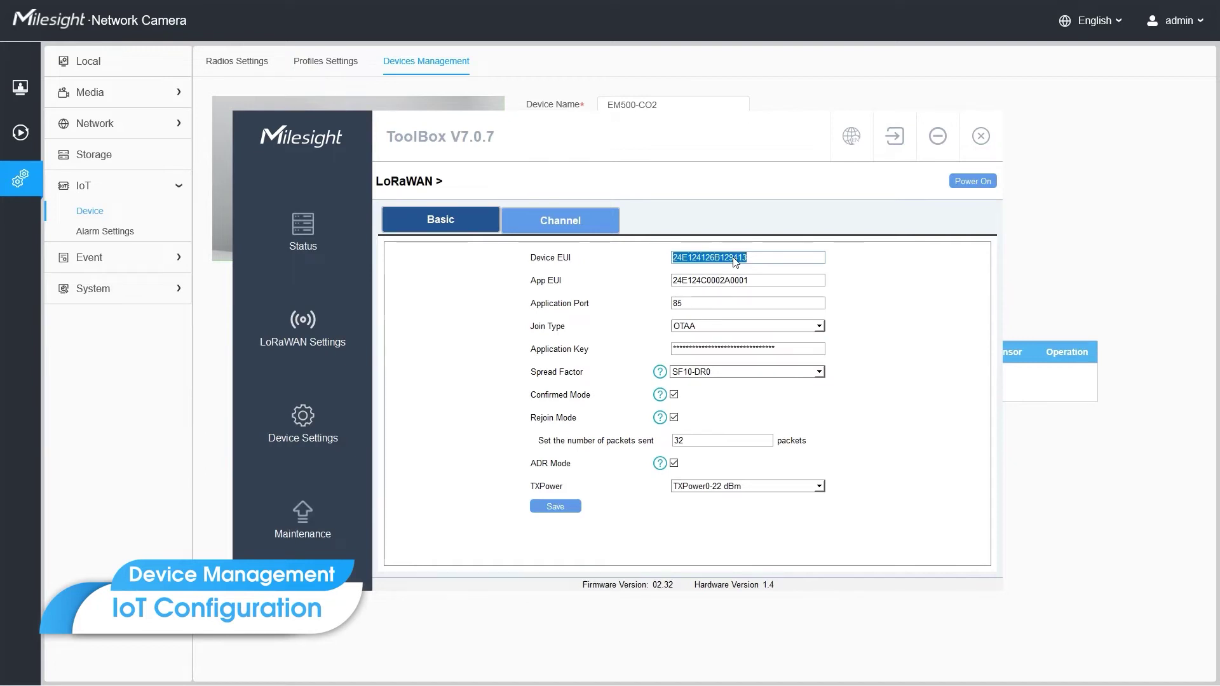
pyautogui.click(759, 86)
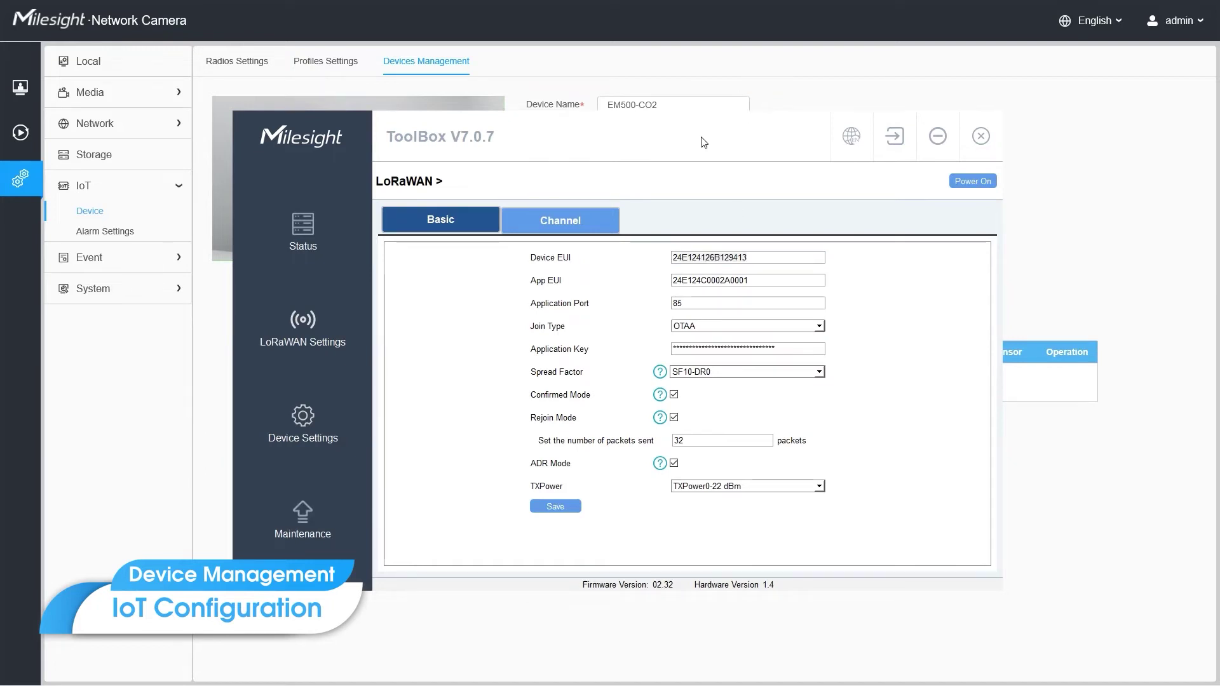
pyautogui.click(810, 97)
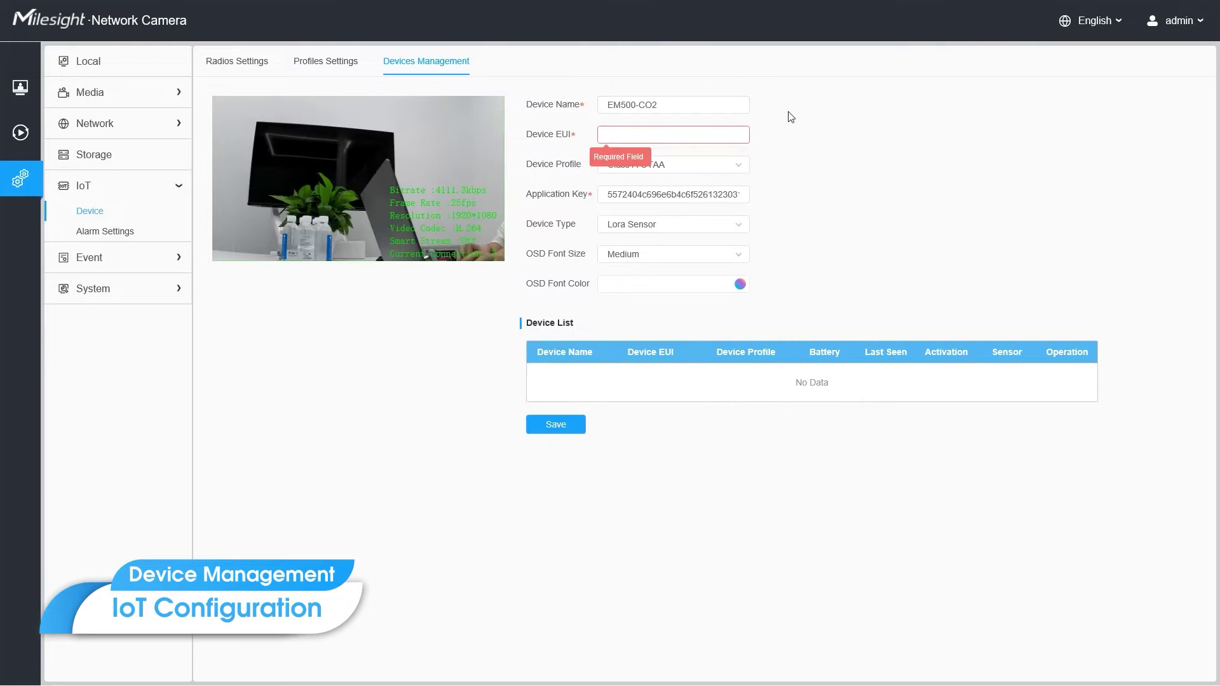
pyautogui.click(686, 141)
pyautogui.hotkey('ctrl', 'v')
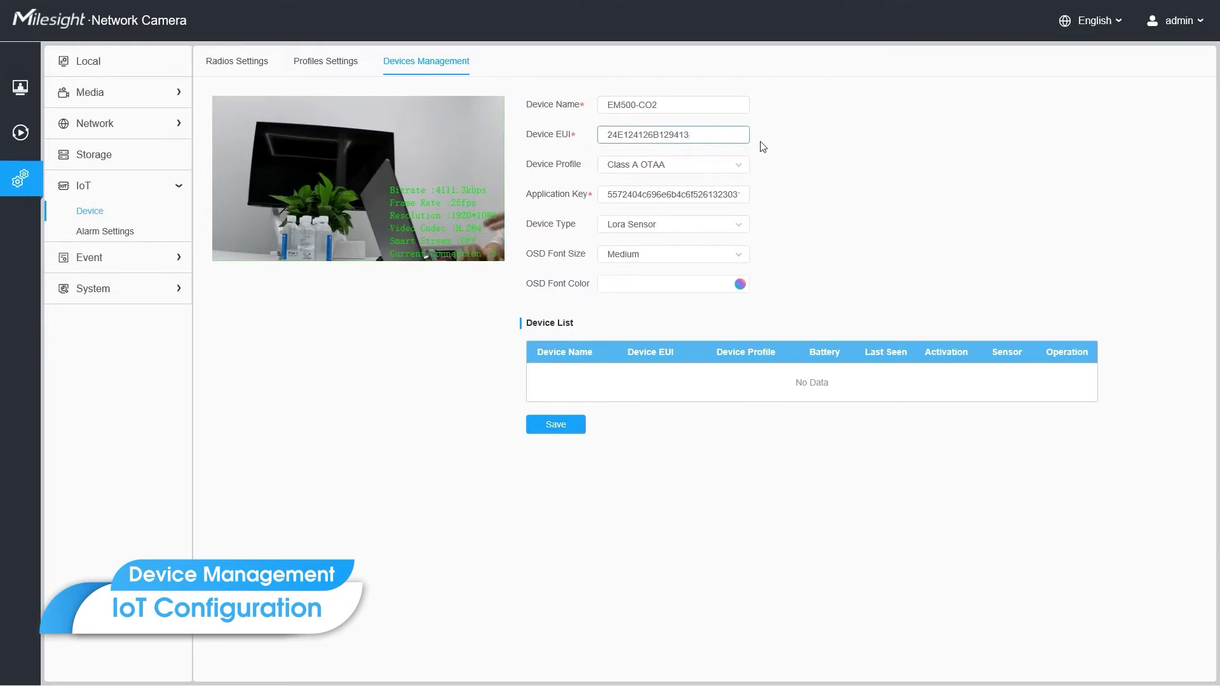
pyautogui.click(899, 170)
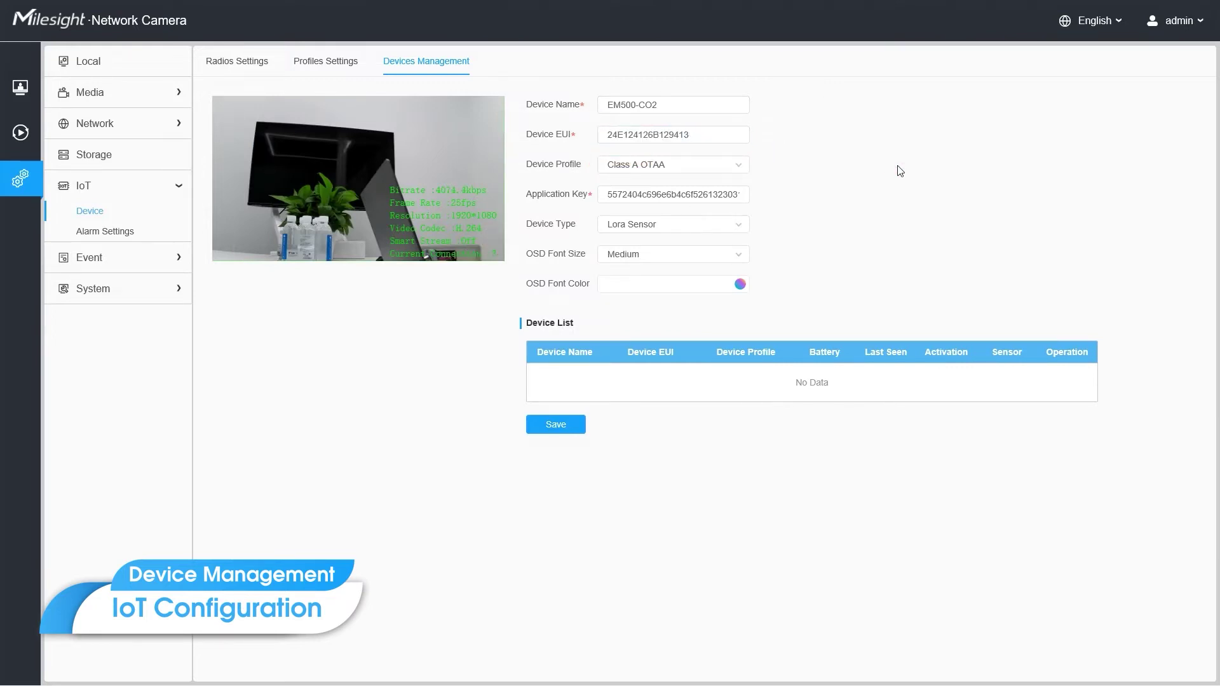
pyautogui.click(697, 166)
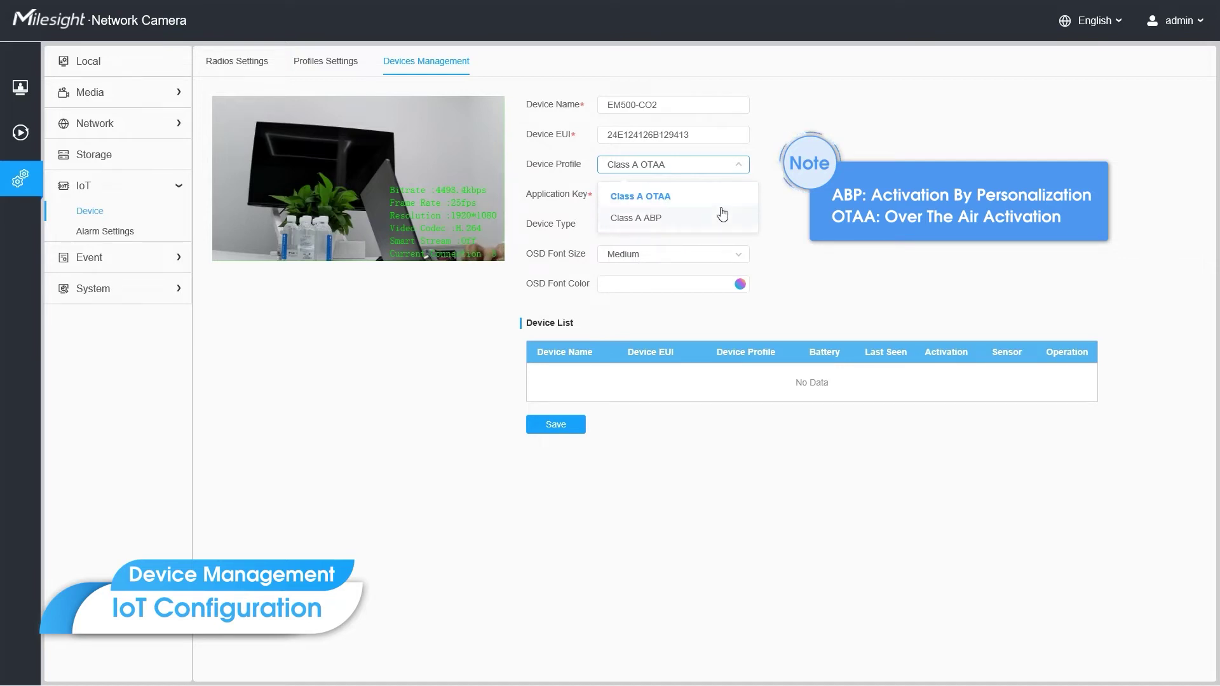
# - Change EM500-CO2's device profile to Class A ABP
pyautogui.click(640, 197)
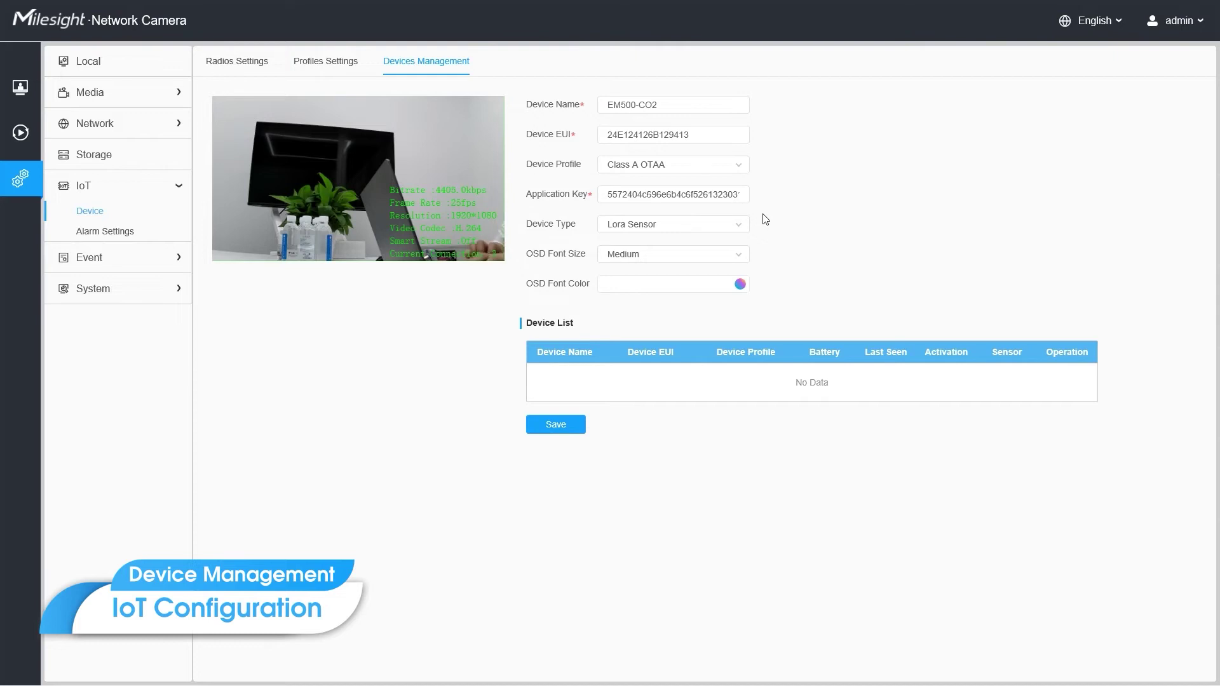
pyautogui.hotkey('alt', 'Tab')
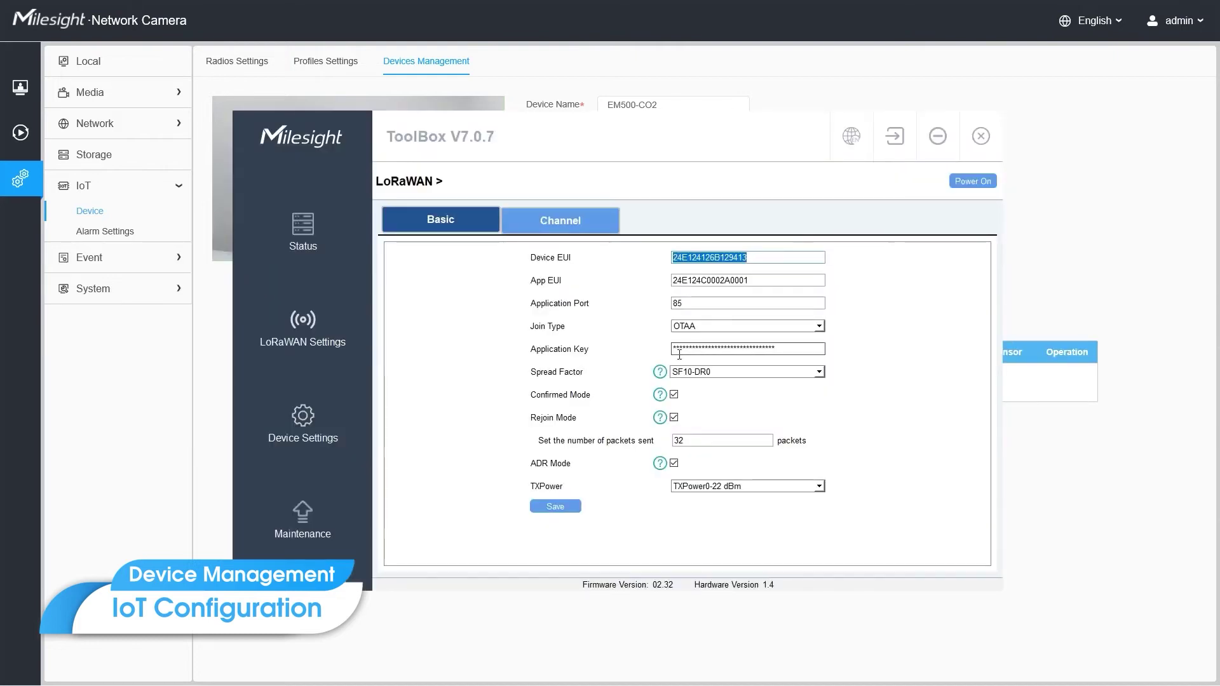
pyautogui.click(1124, 228)
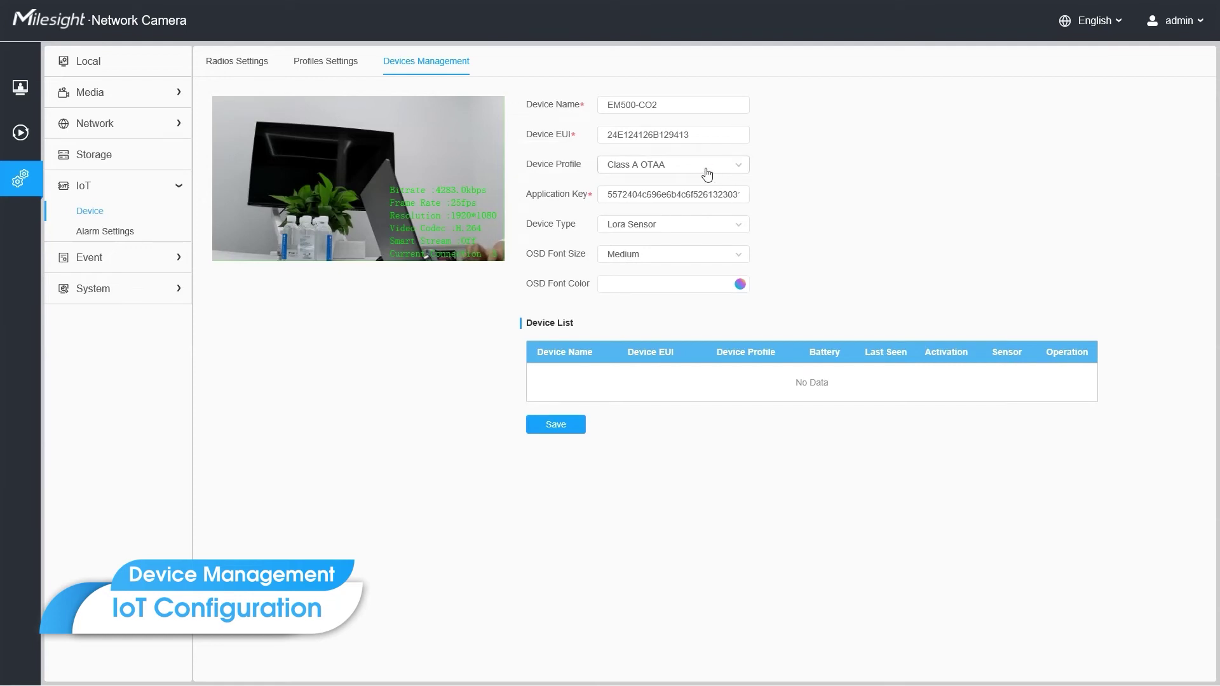
pyautogui.click(707, 174)
pyautogui.click(680, 216)
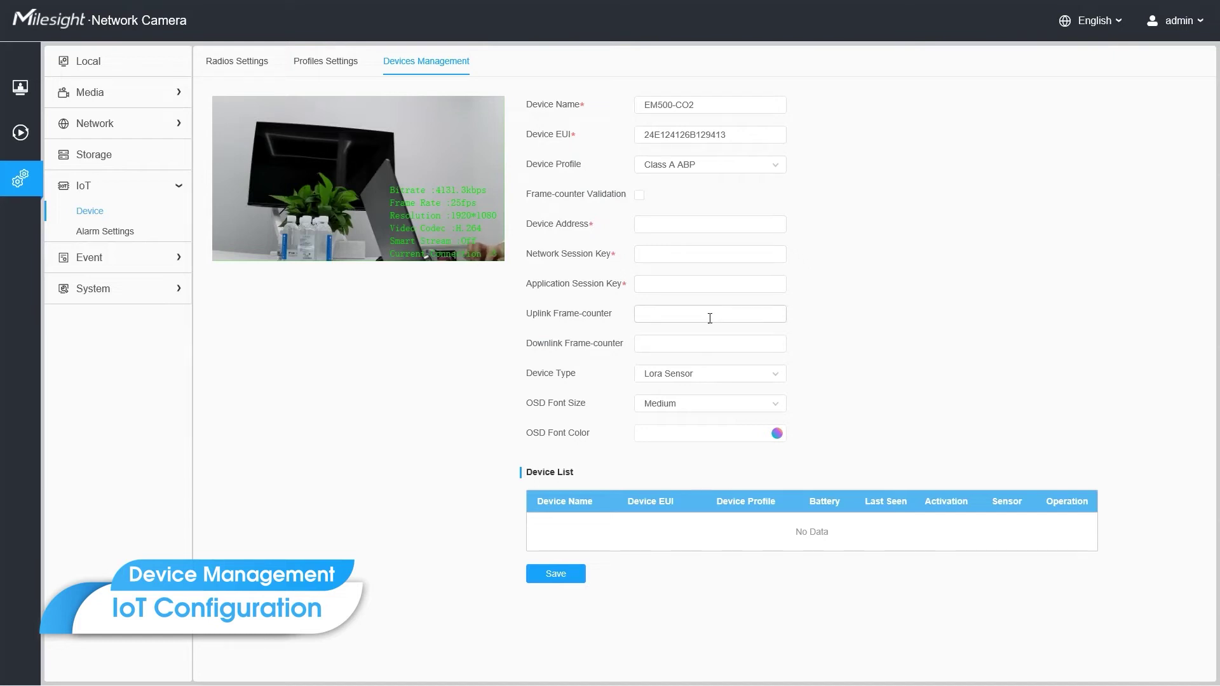
# - In ToolBox, set the sensor's join type to ABP
pyautogui.hotkey('alt', 'Tab')
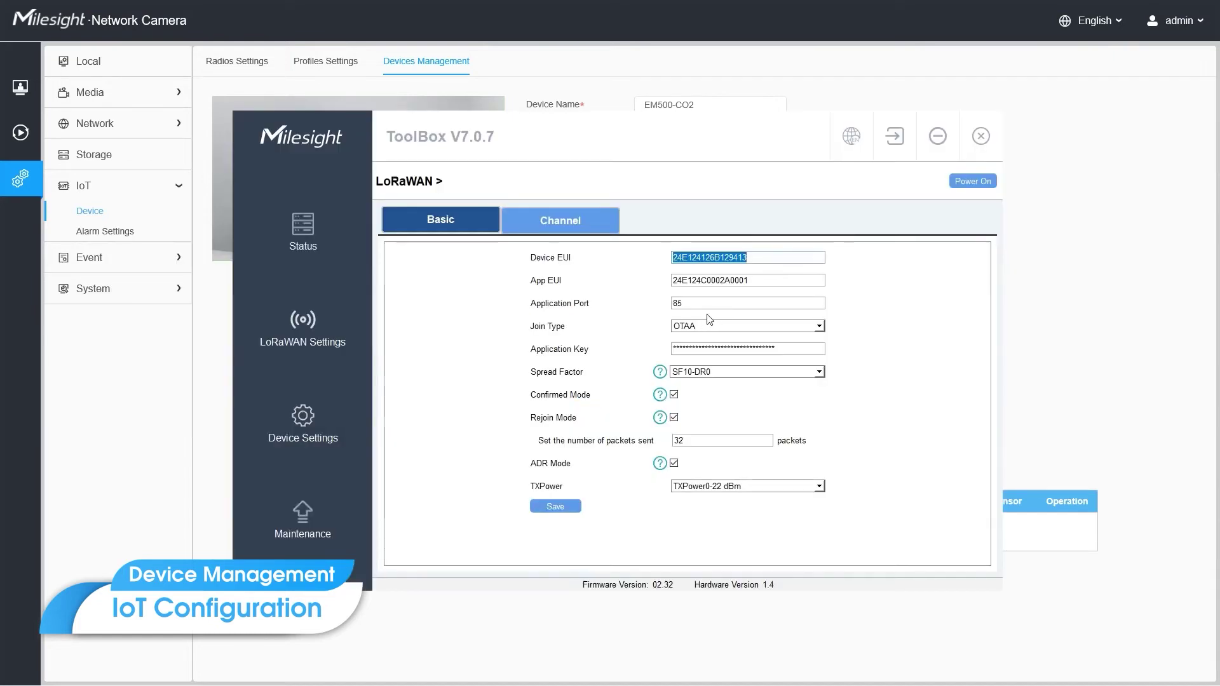
pyautogui.click(703, 326)
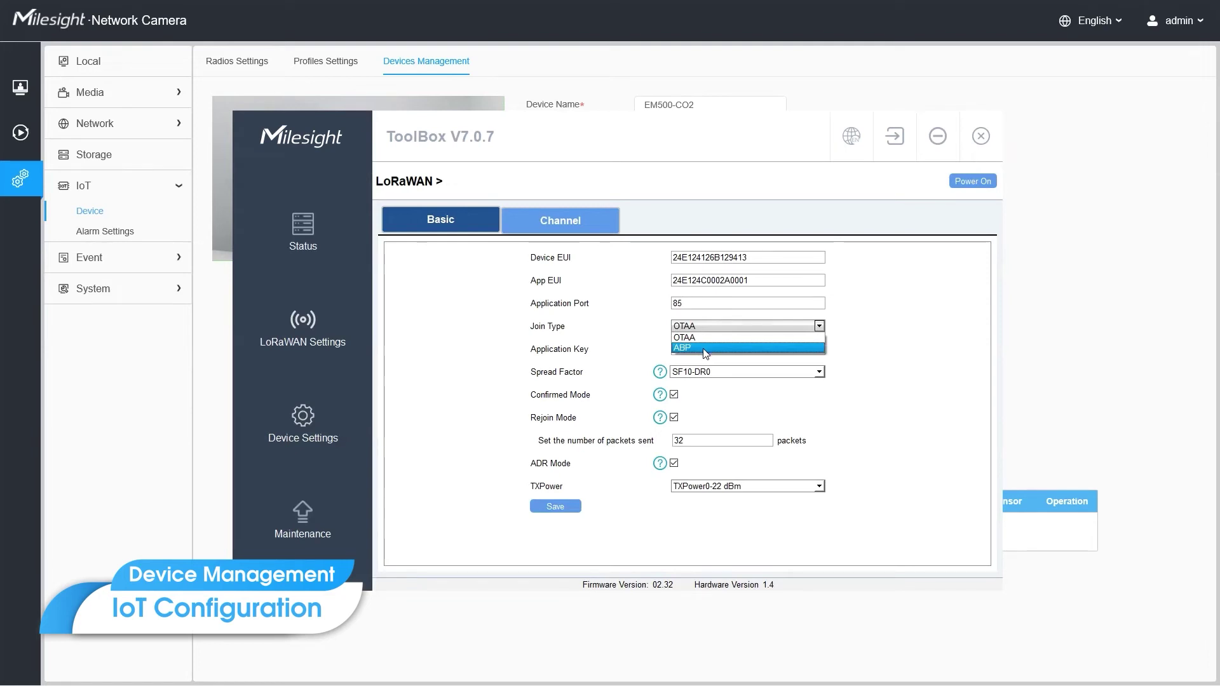
pyautogui.click(705, 348)
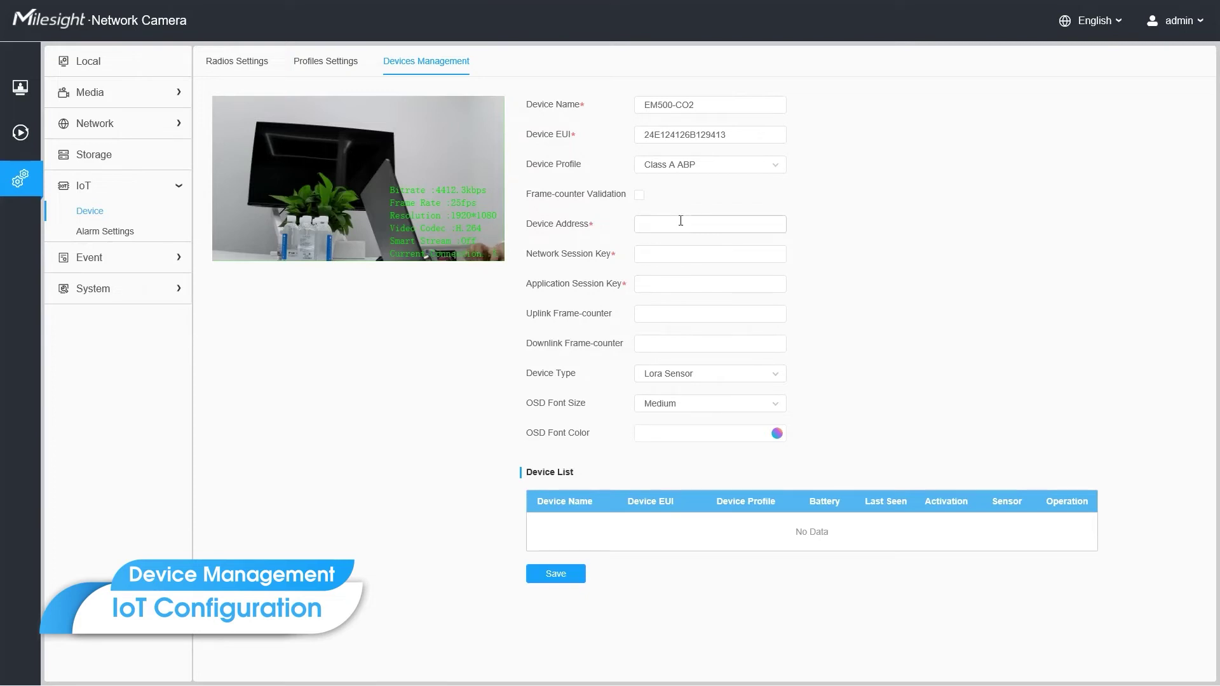
# - Switch the profile back to Class A OTAA, set OSD font size to Small, and save EM500-CO2
pyautogui.click(679, 168)
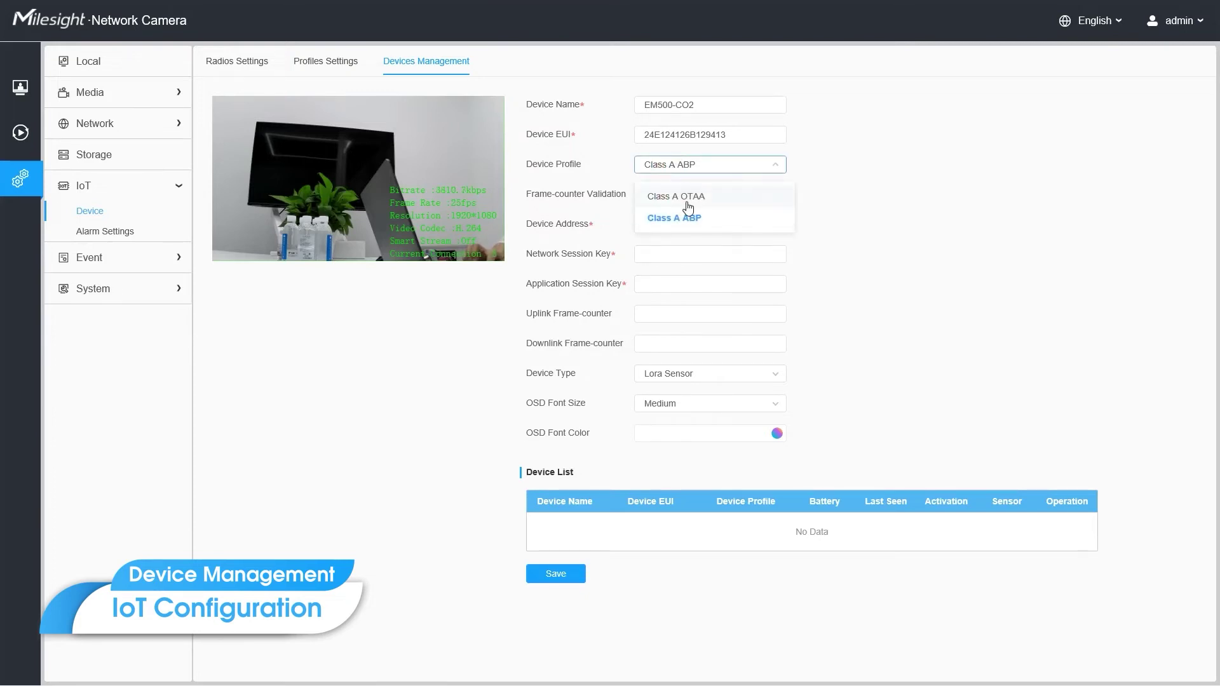
pyautogui.click(685, 196)
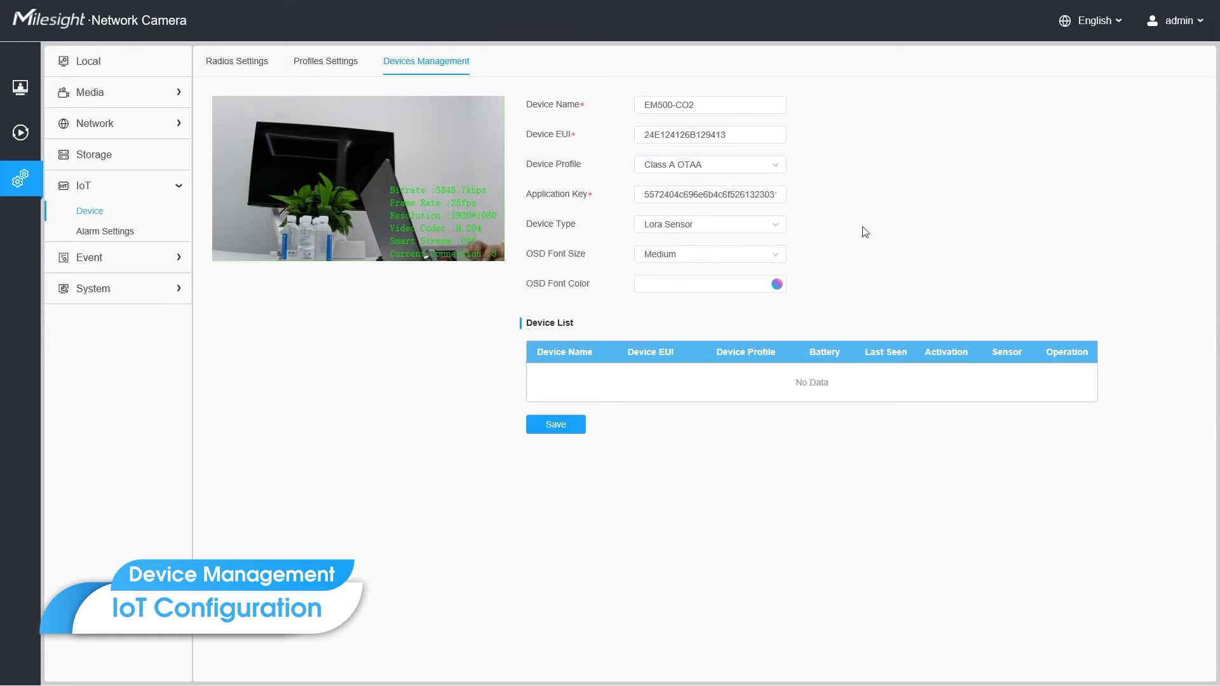
pyautogui.click(710, 254)
pyautogui.click(675, 294)
pyautogui.click(568, 423)
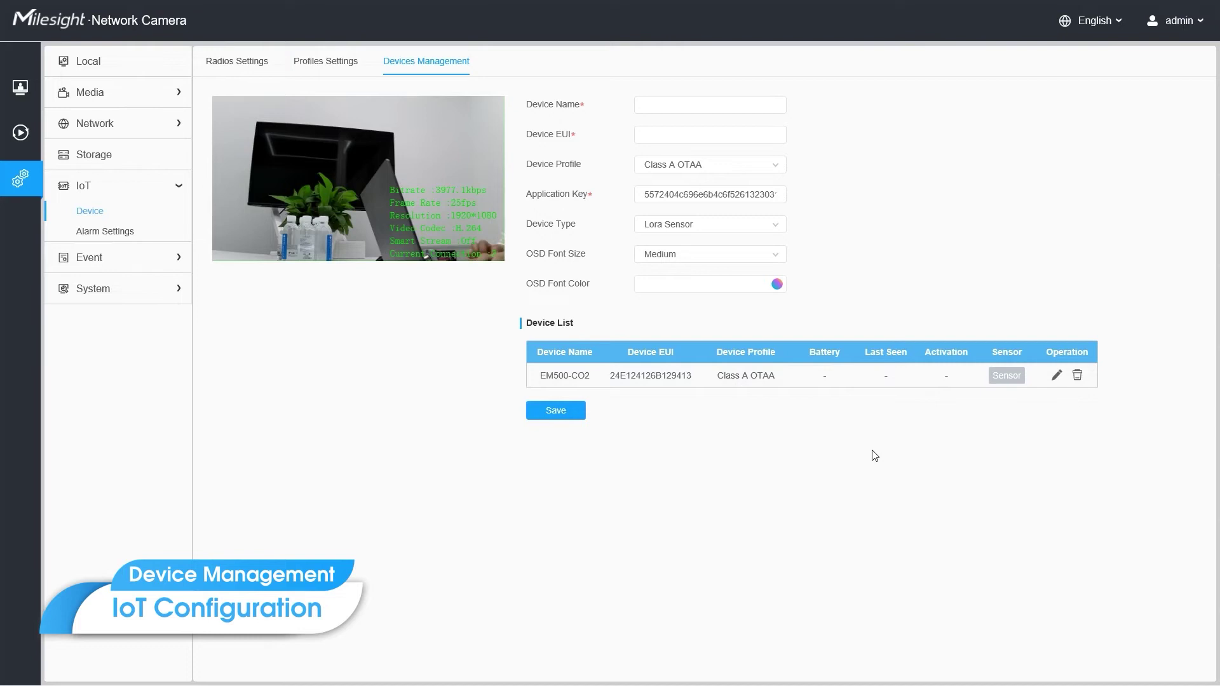
# - Power on the EM500-CO2 sensor from ToolBox so it joins the camera
pyautogui.hotkey('alt', 'Tab')
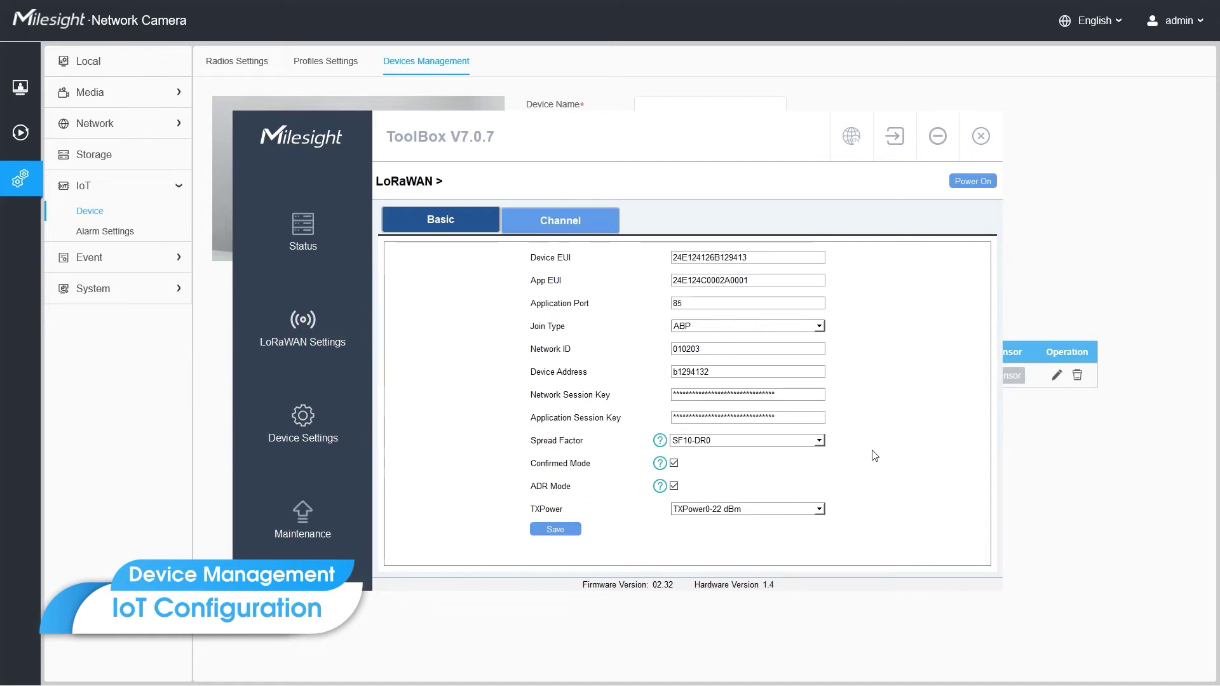
pyautogui.click(959, 182)
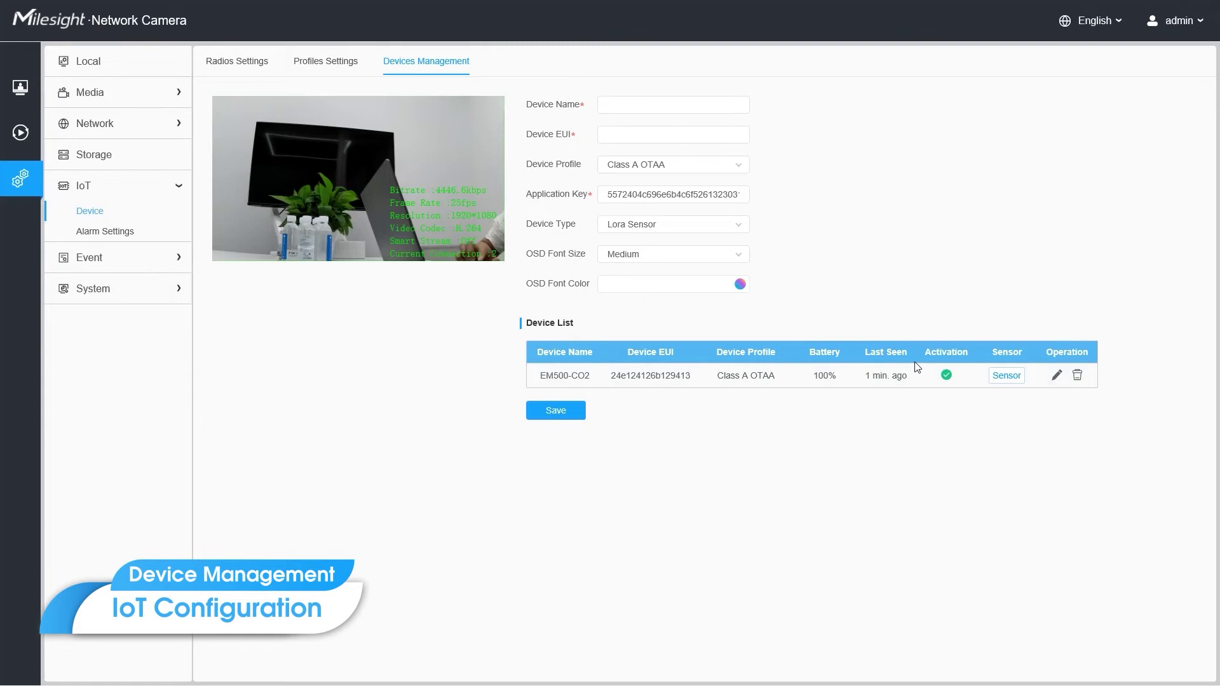
# - Turn on Show OSD for EM500-CO2 sensor 1 and save it
pyautogui.click(1005, 376)
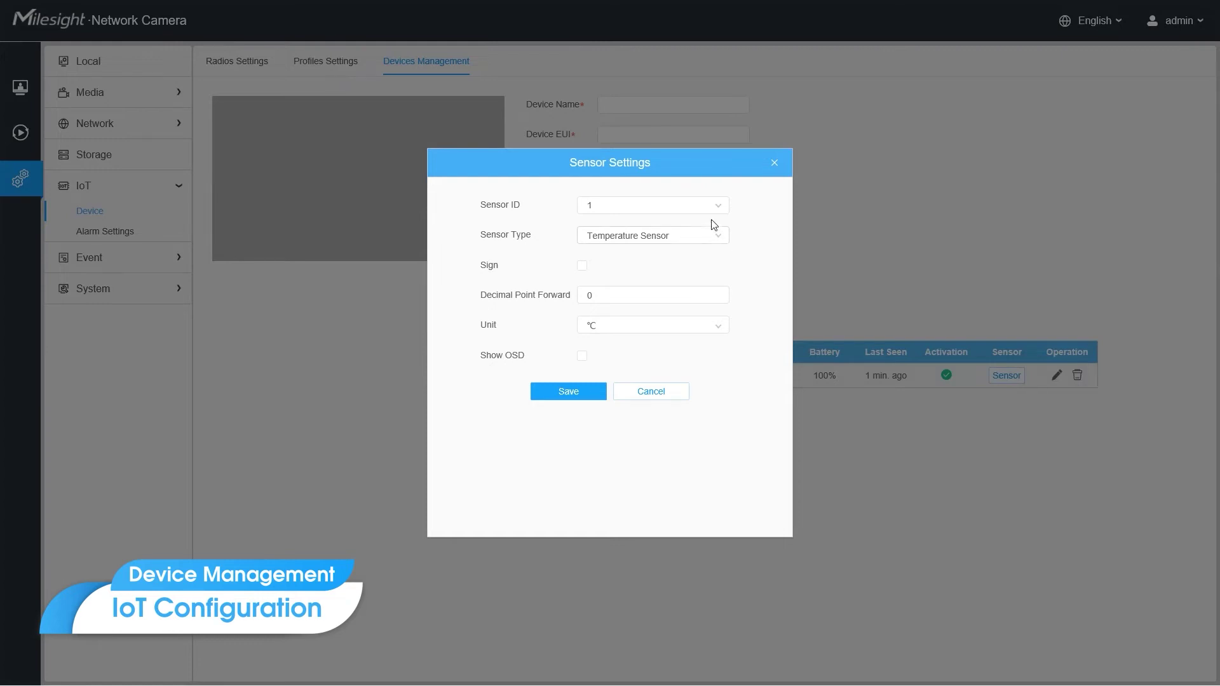
pyautogui.click(692, 206)
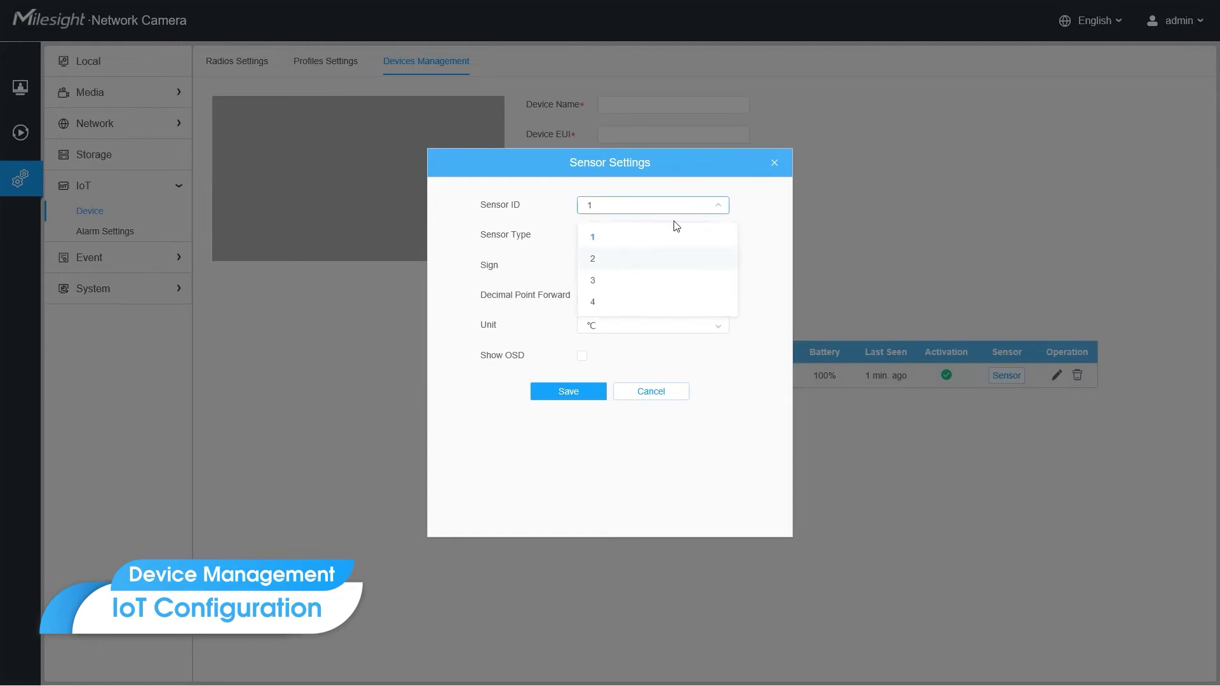
pyautogui.click(614, 244)
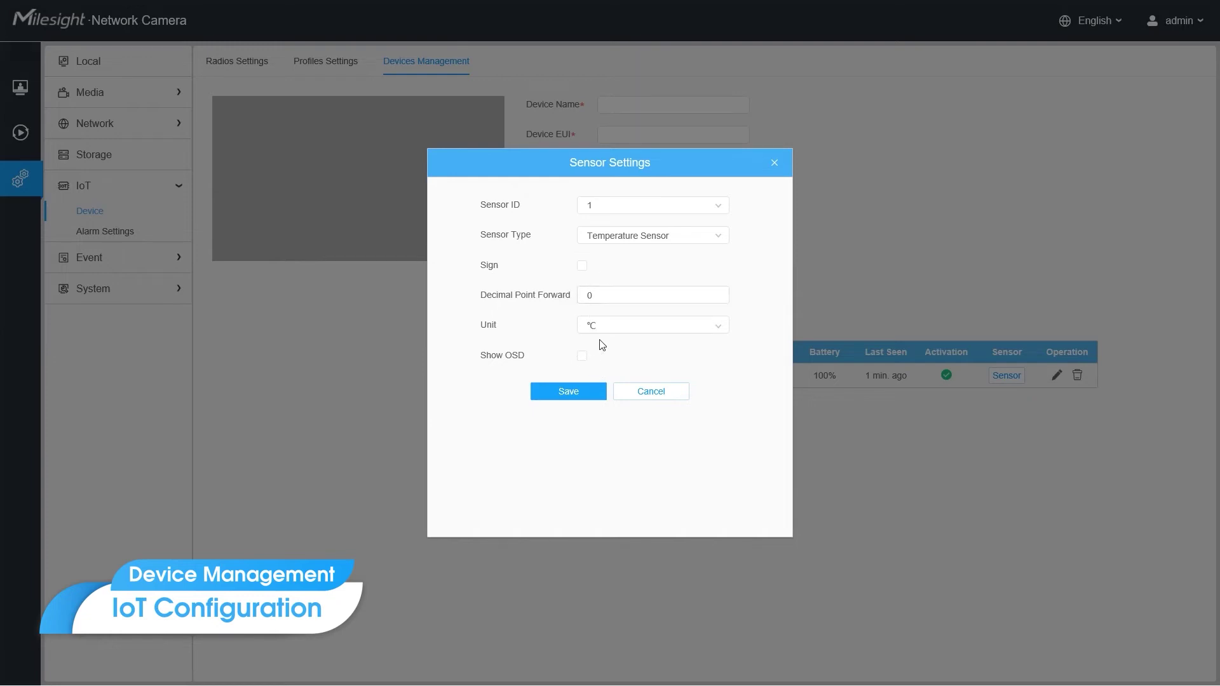
pyautogui.click(581, 358)
pyautogui.click(576, 395)
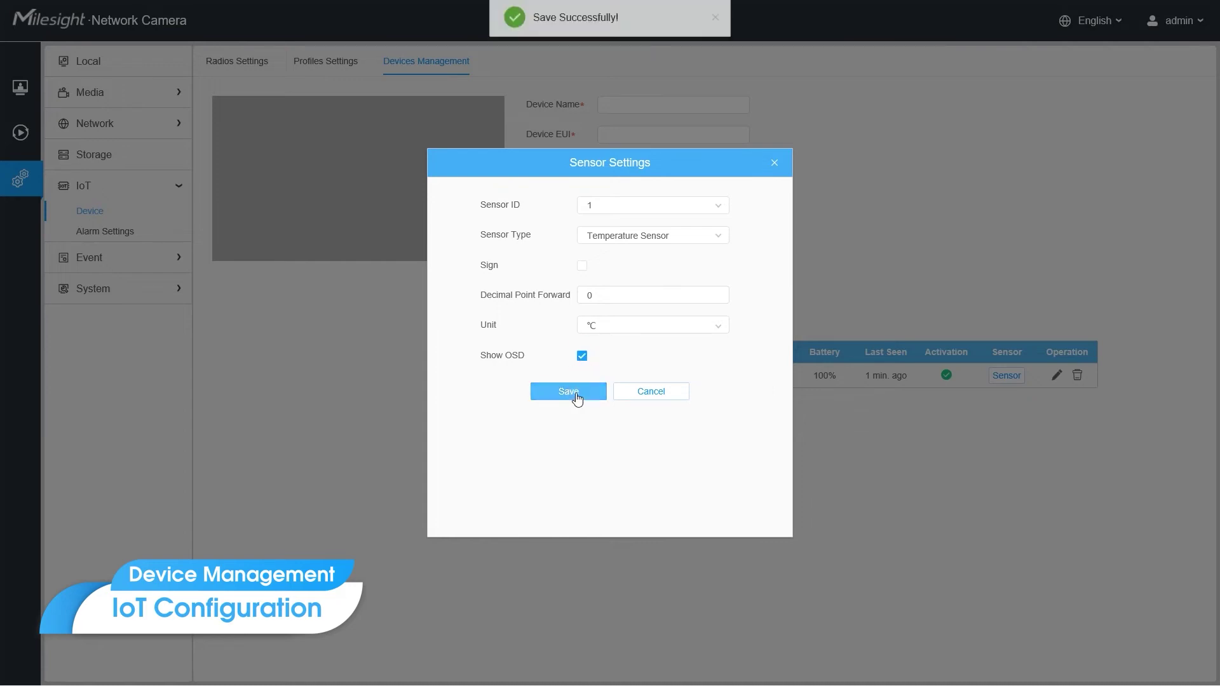
# - Save sensors 2, 3 and 4 with OSD shown, then close the sensor settings
pyautogui.click(621, 216)
pyautogui.click(602, 255)
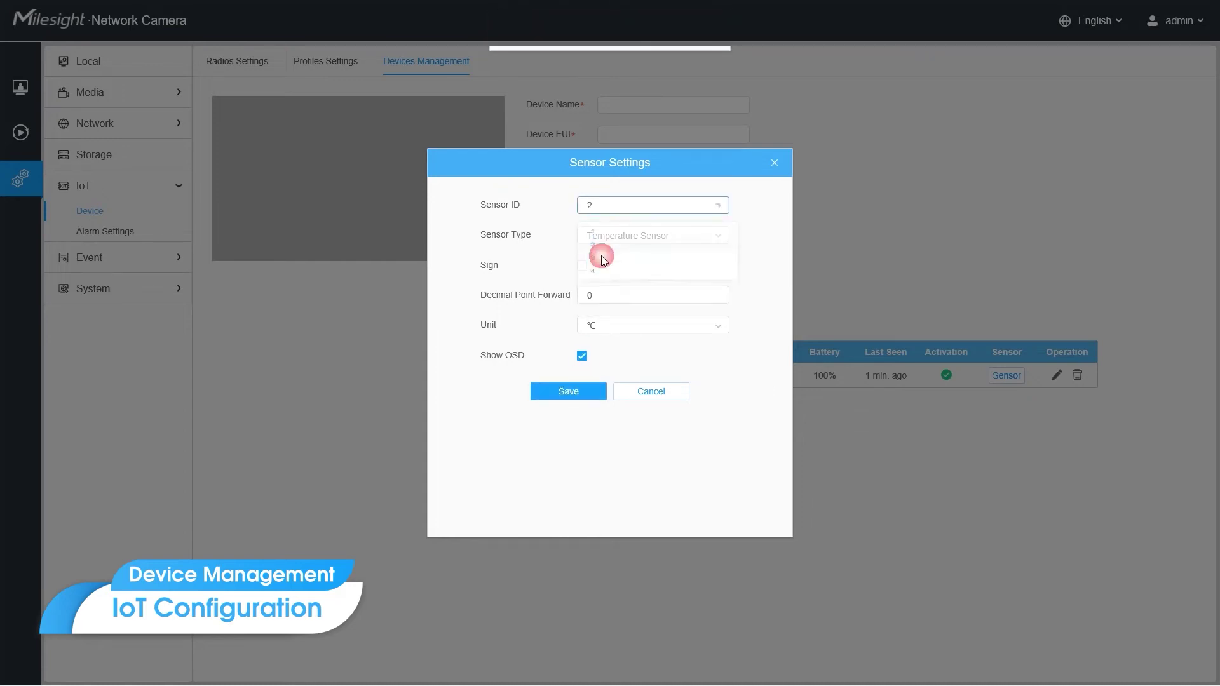
pyautogui.click(582, 388)
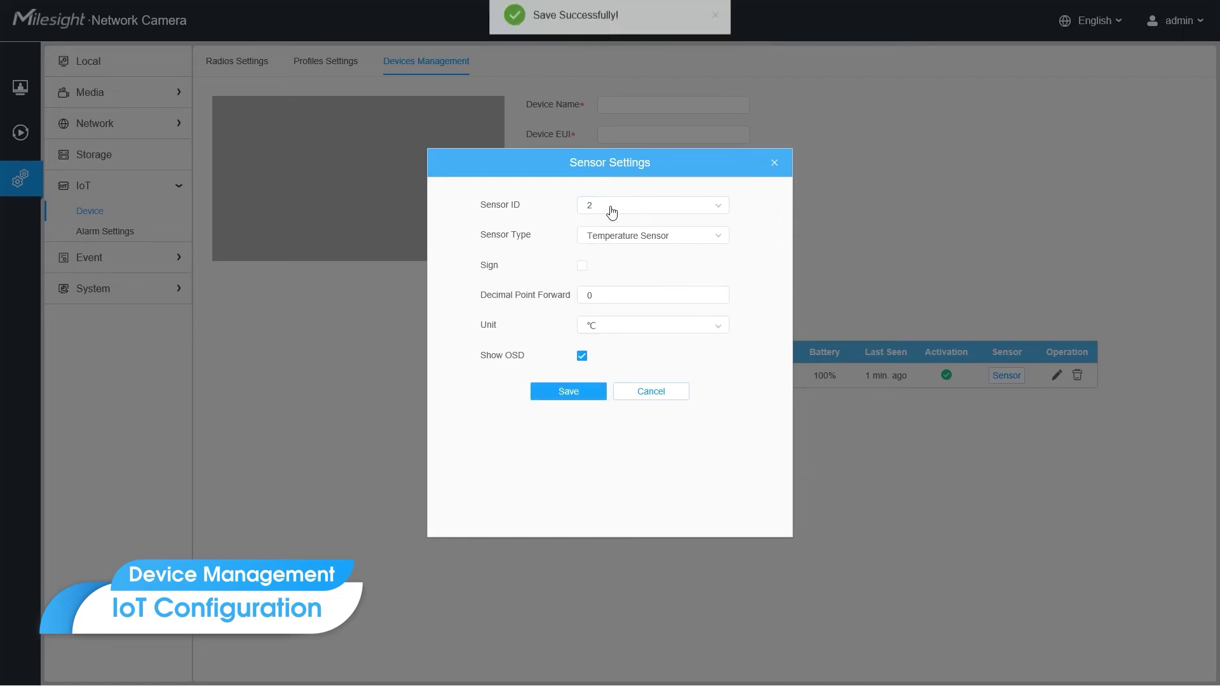
pyautogui.click(612, 210)
pyautogui.click(603, 285)
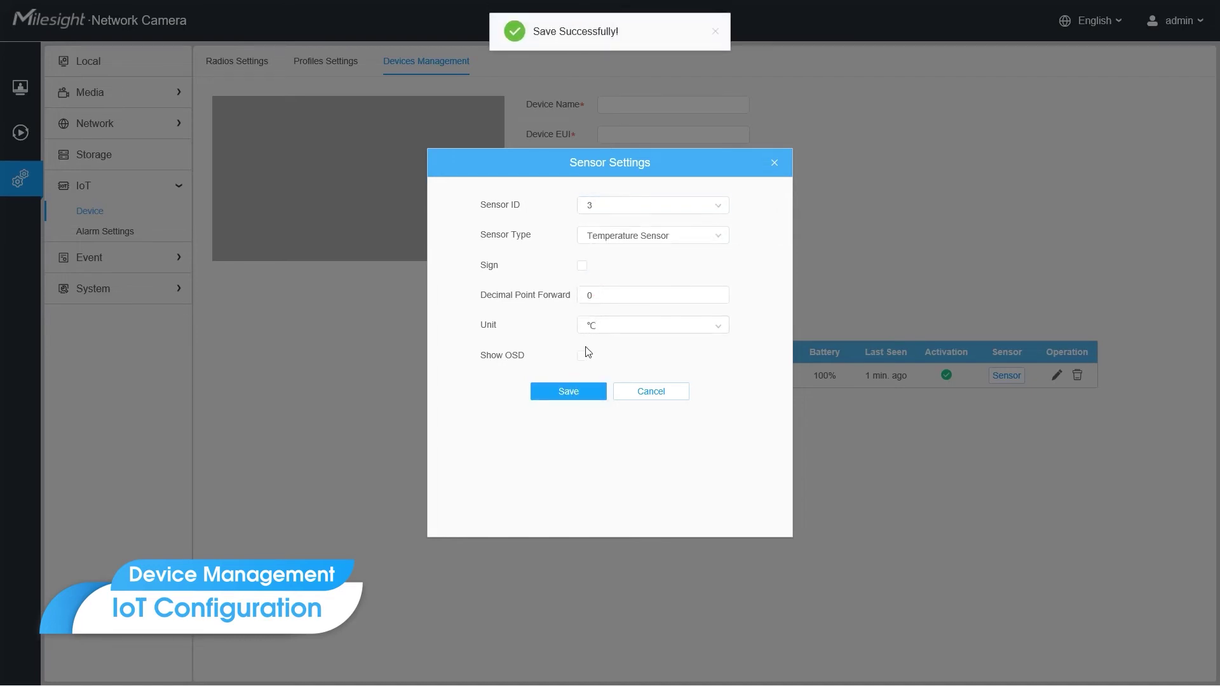
pyautogui.click(581, 395)
pyautogui.click(617, 208)
pyautogui.click(604, 299)
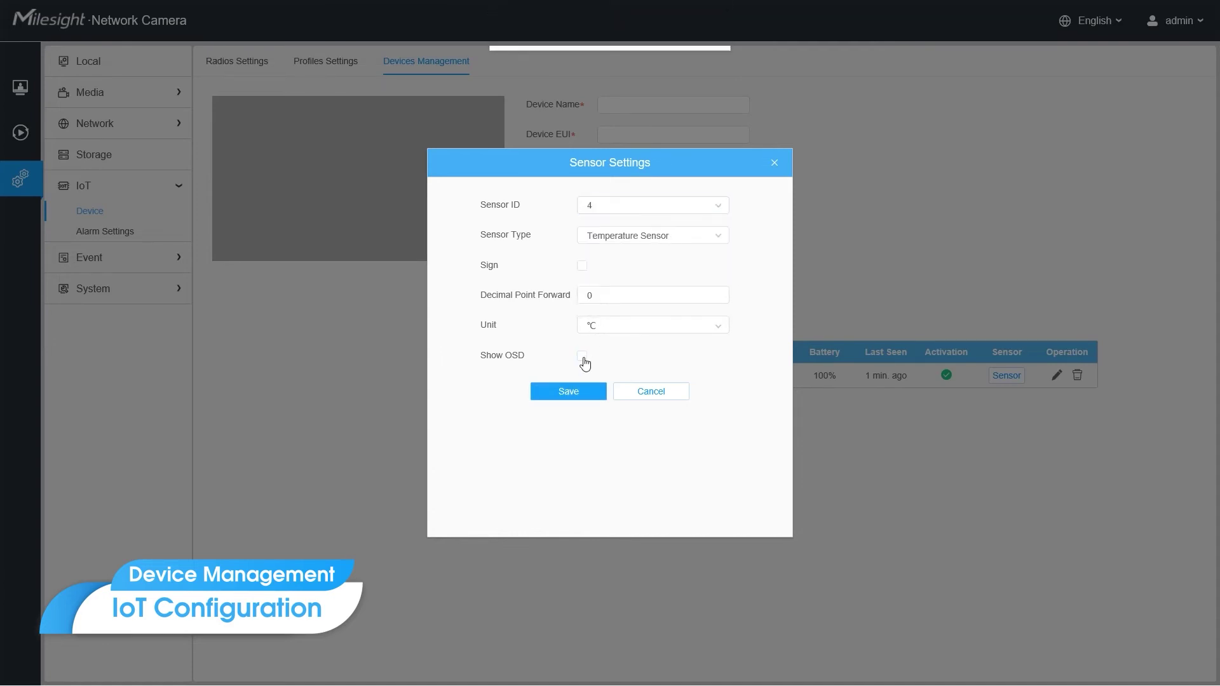
pyautogui.click(581, 384)
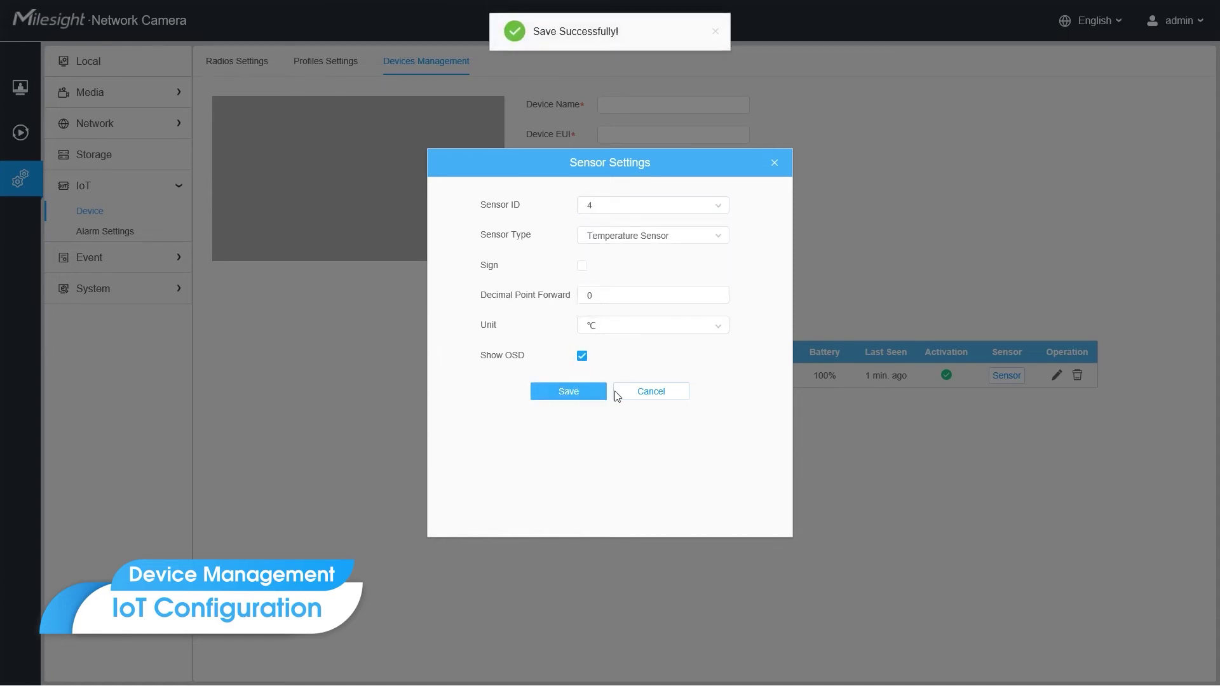
pyautogui.click(637, 399)
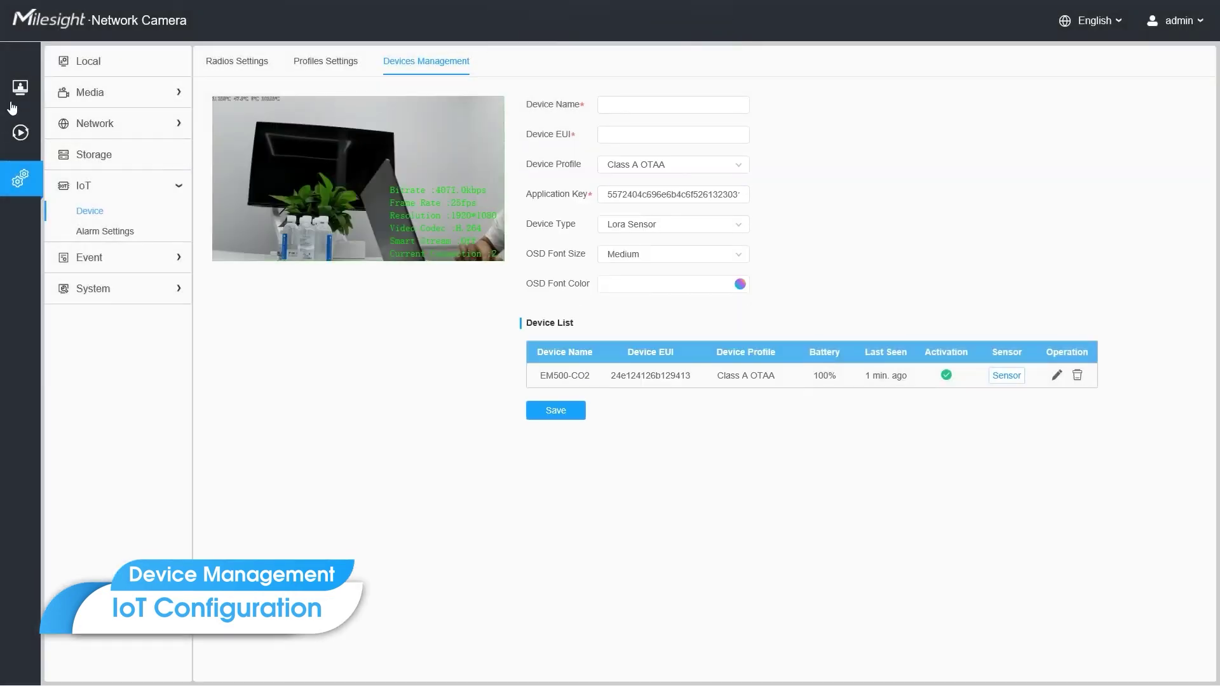
# - Minimize the ToolBox window and go back to the camera's Settings pages
pyautogui.click(14, 101)
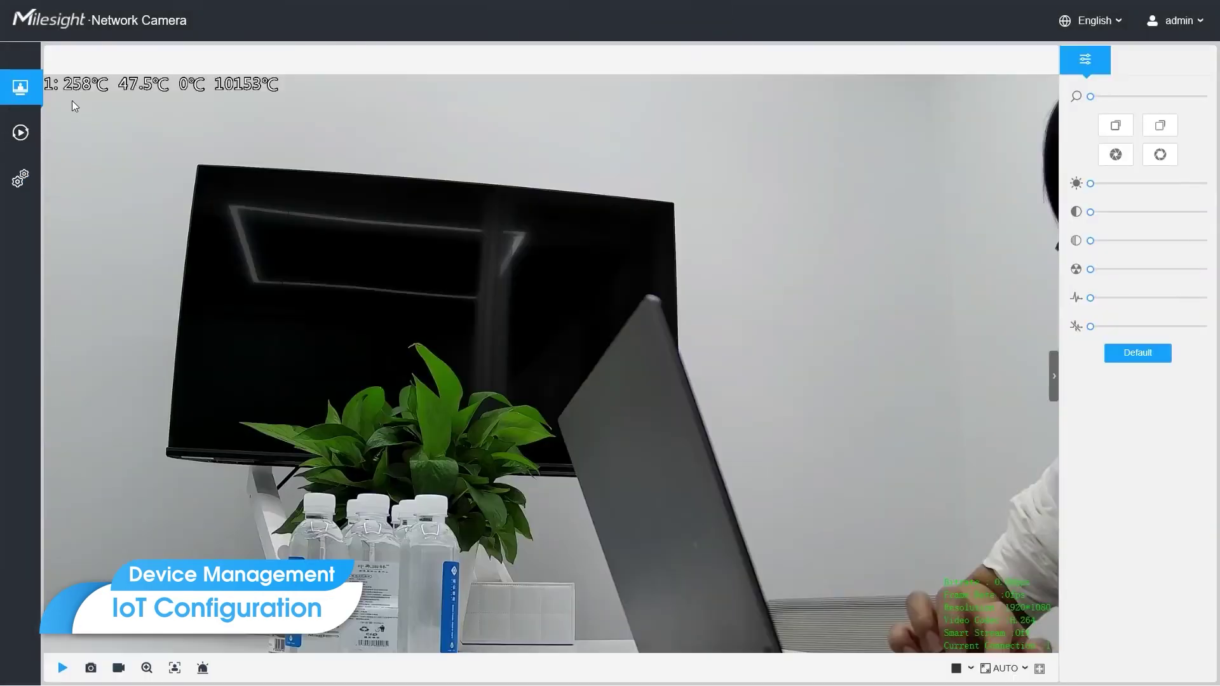
pyautogui.hotkey('alt', 'Tab')
pyautogui.hotkey('alt', 'Tab')
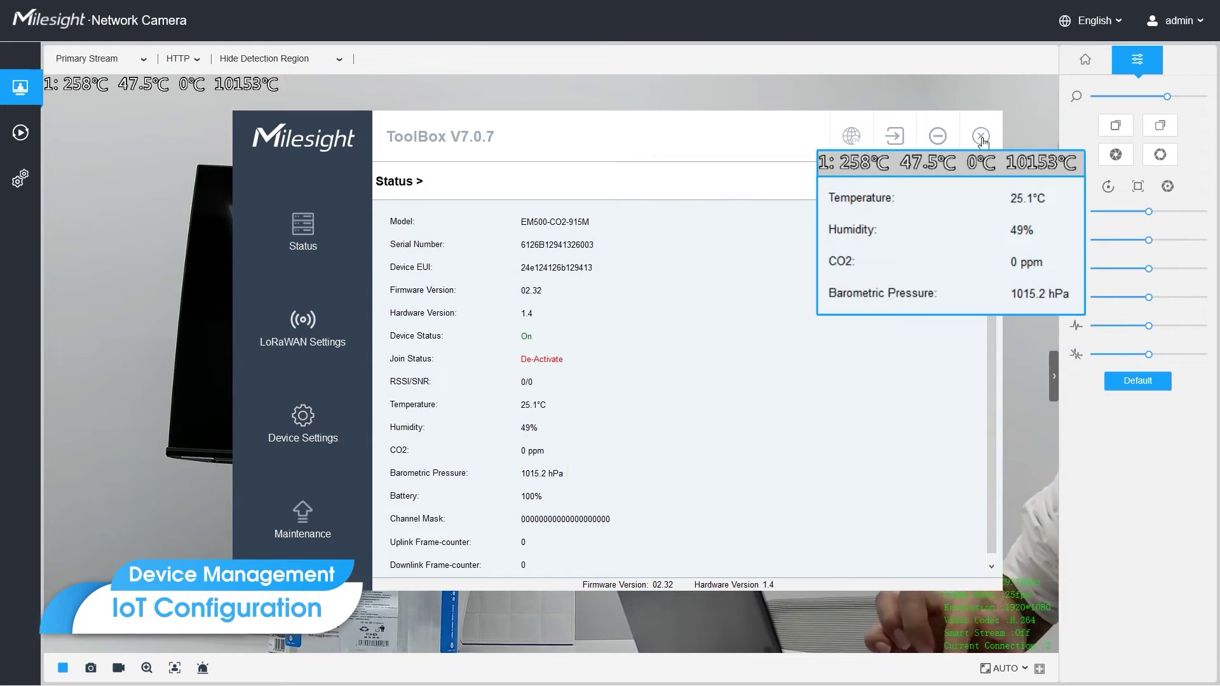
pyautogui.click(937, 136)
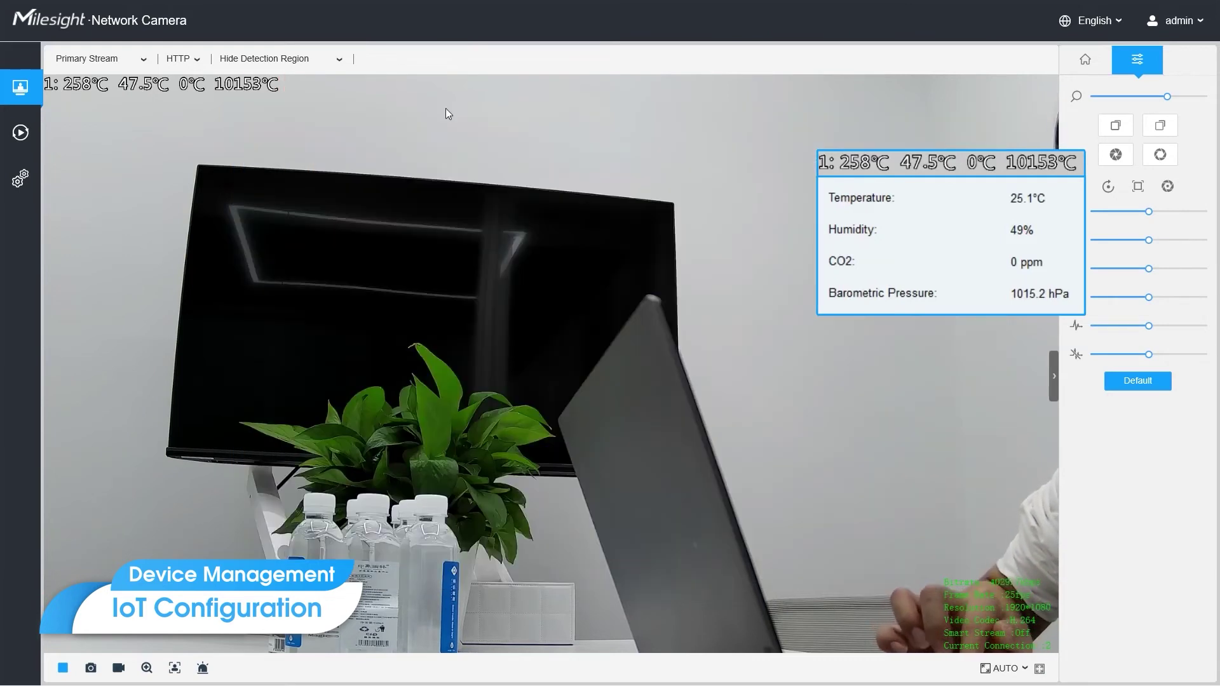
pyautogui.click(22, 179)
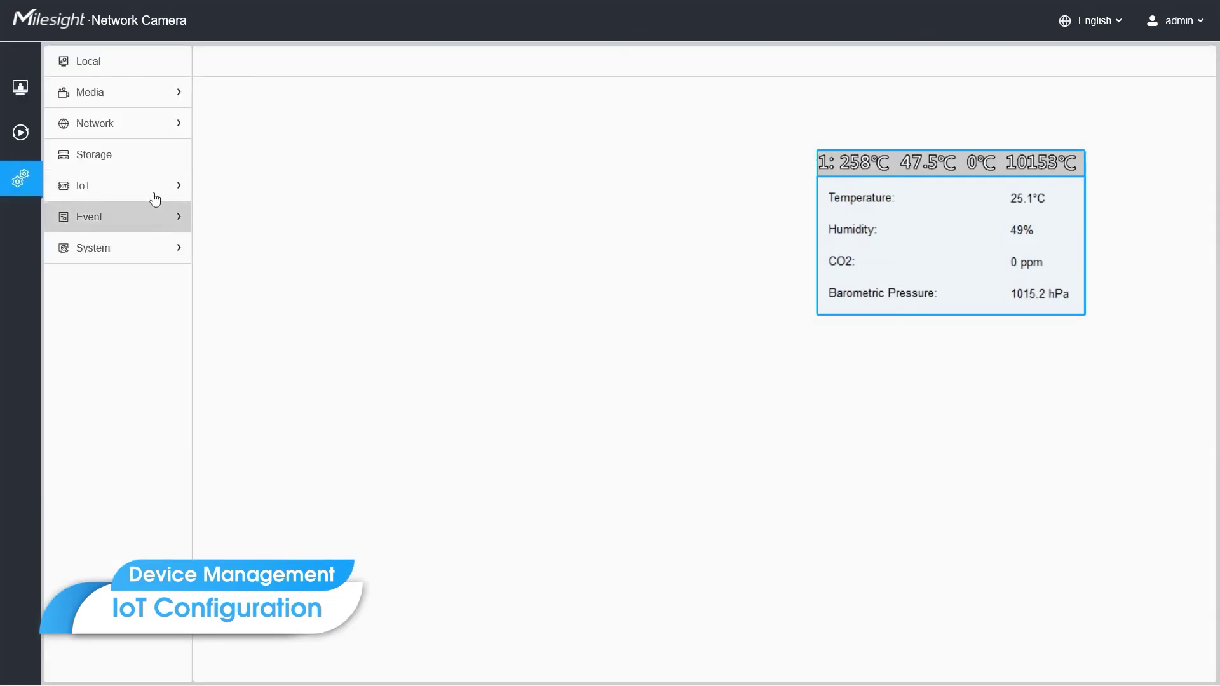
# - Set EM500-CO2 sensor 1's Decimal Point Forward to 1 and save it
pyautogui.click(153, 194)
pyautogui.click(153, 216)
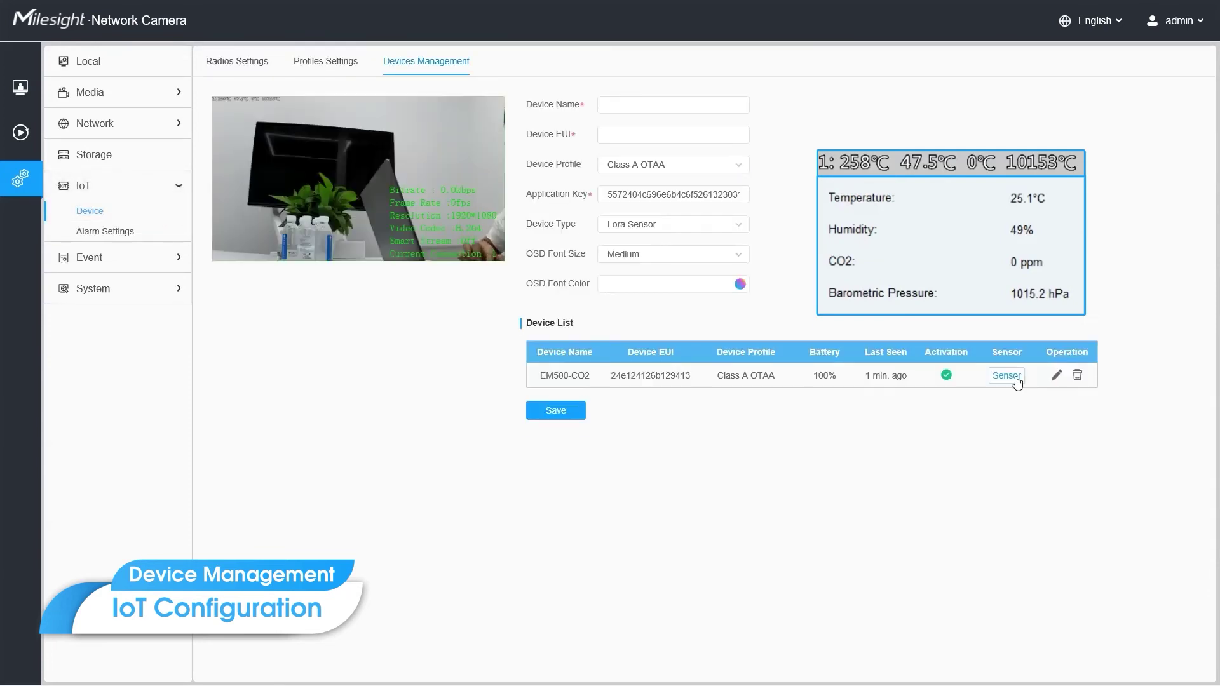
pyautogui.click(1015, 379)
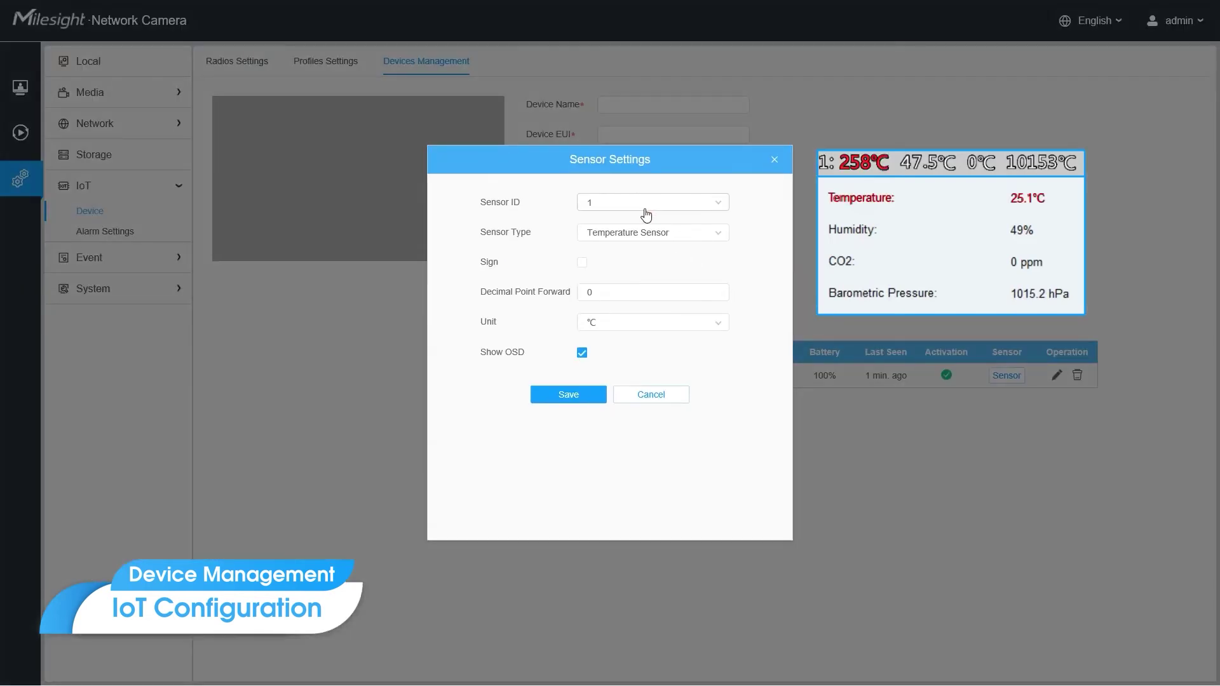
pyautogui.click(653, 207)
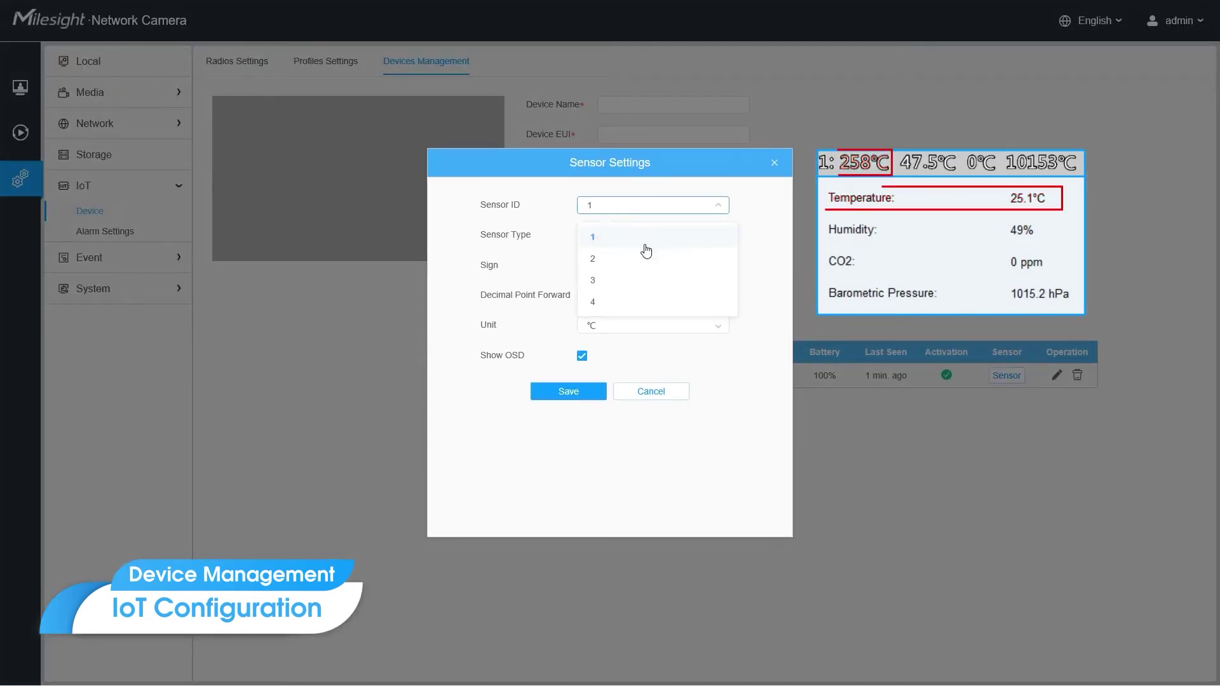
pyautogui.click(597, 237)
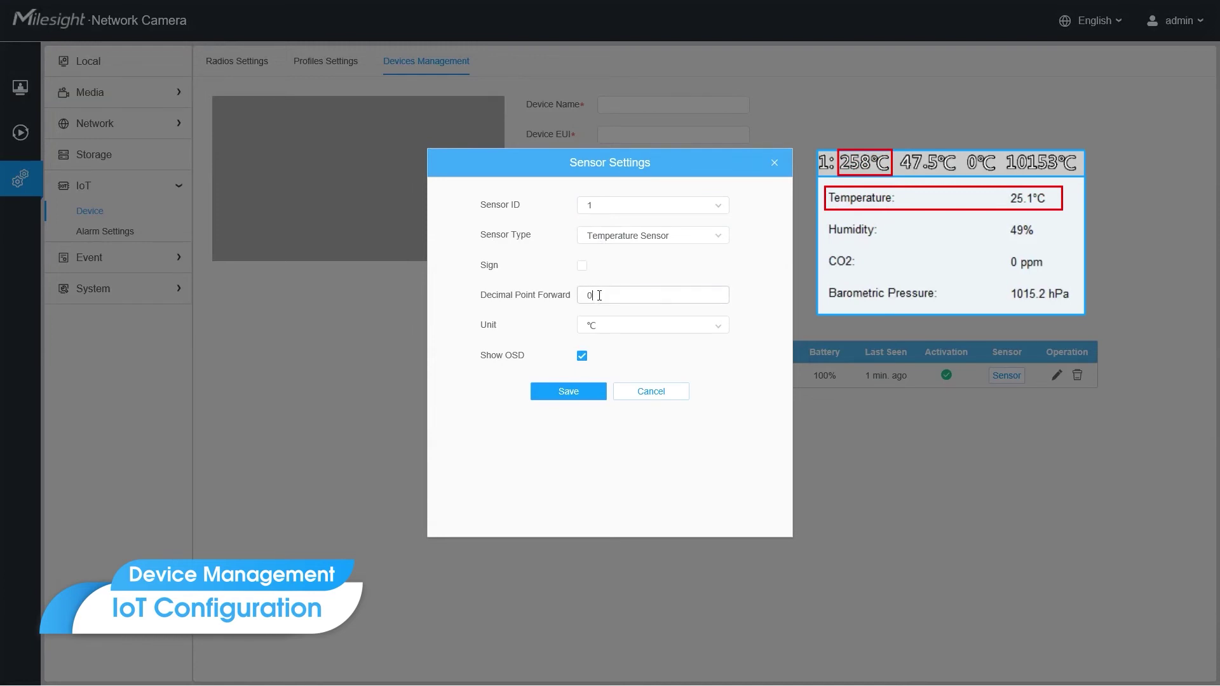
pyautogui.click(569, 296)
pyautogui.write('1')
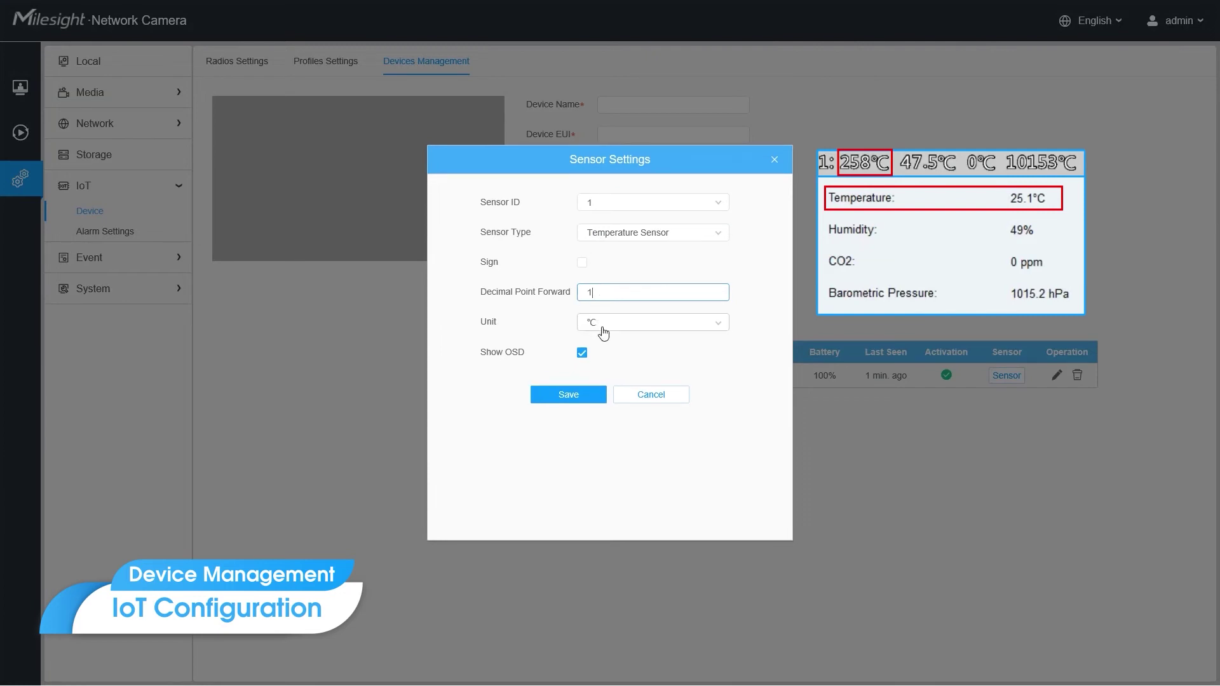
pyautogui.click(575, 395)
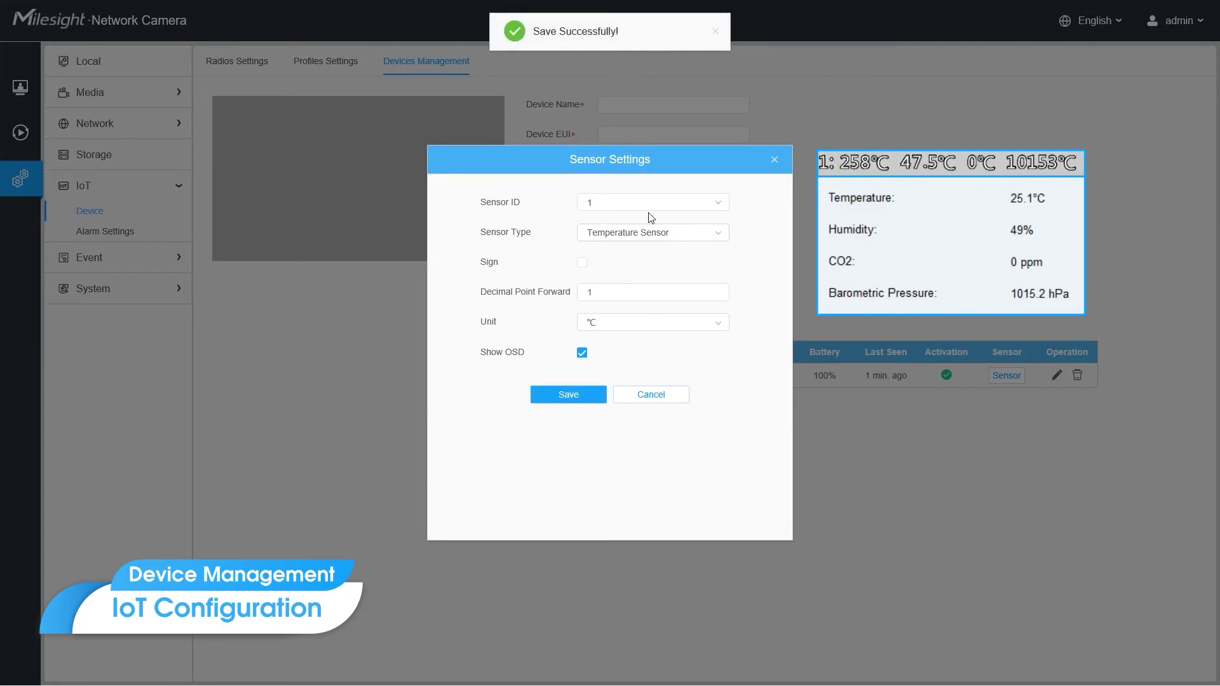
# - Make sensor 2 a Humidity Sensor with custom unit % and save it
pyautogui.click(643, 206)
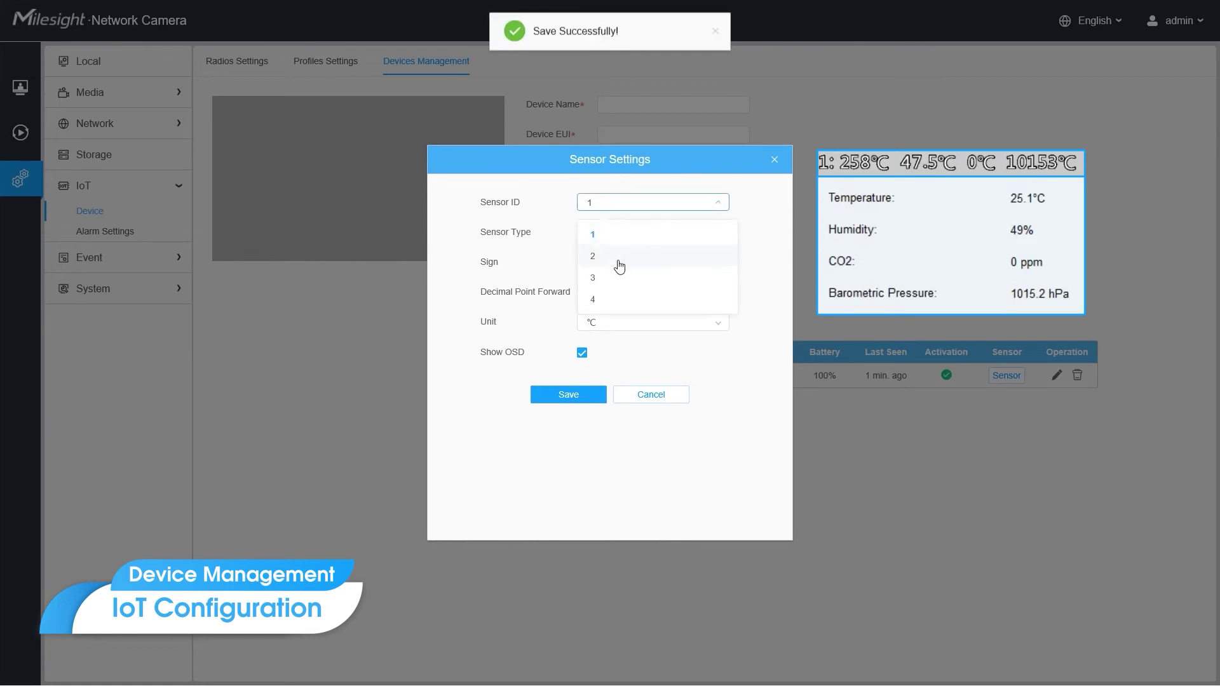
pyautogui.click(620, 262)
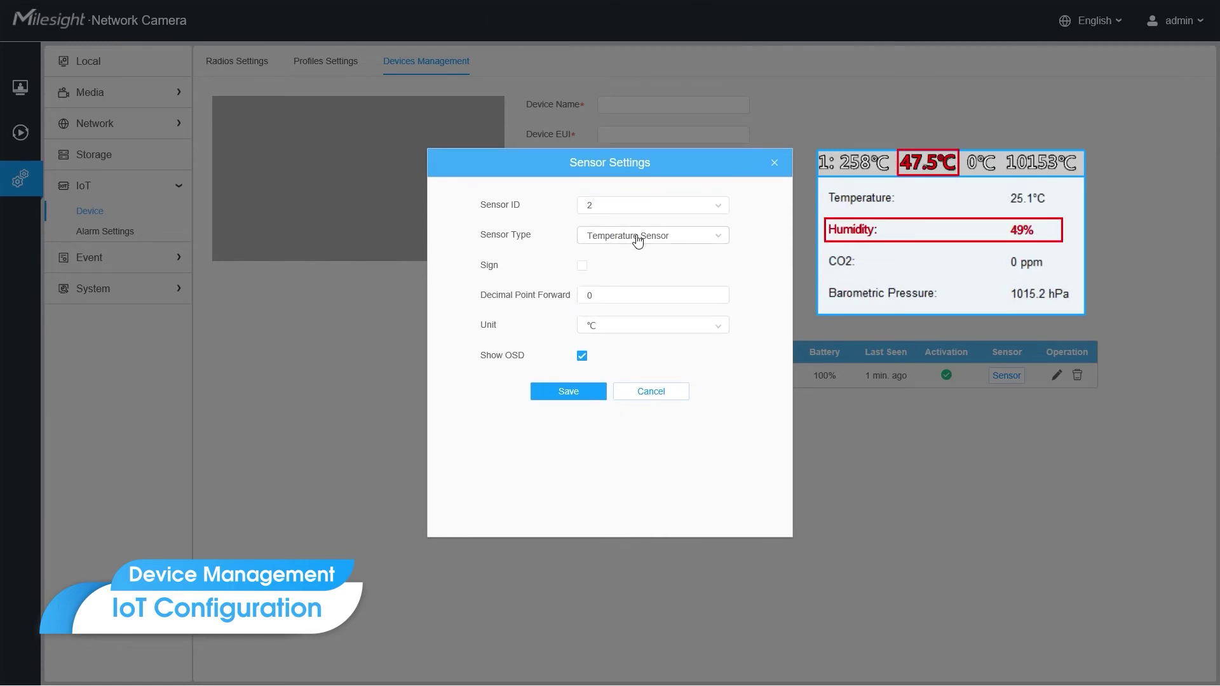
pyautogui.click(638, 236)
pyautogui.click(641, 287)
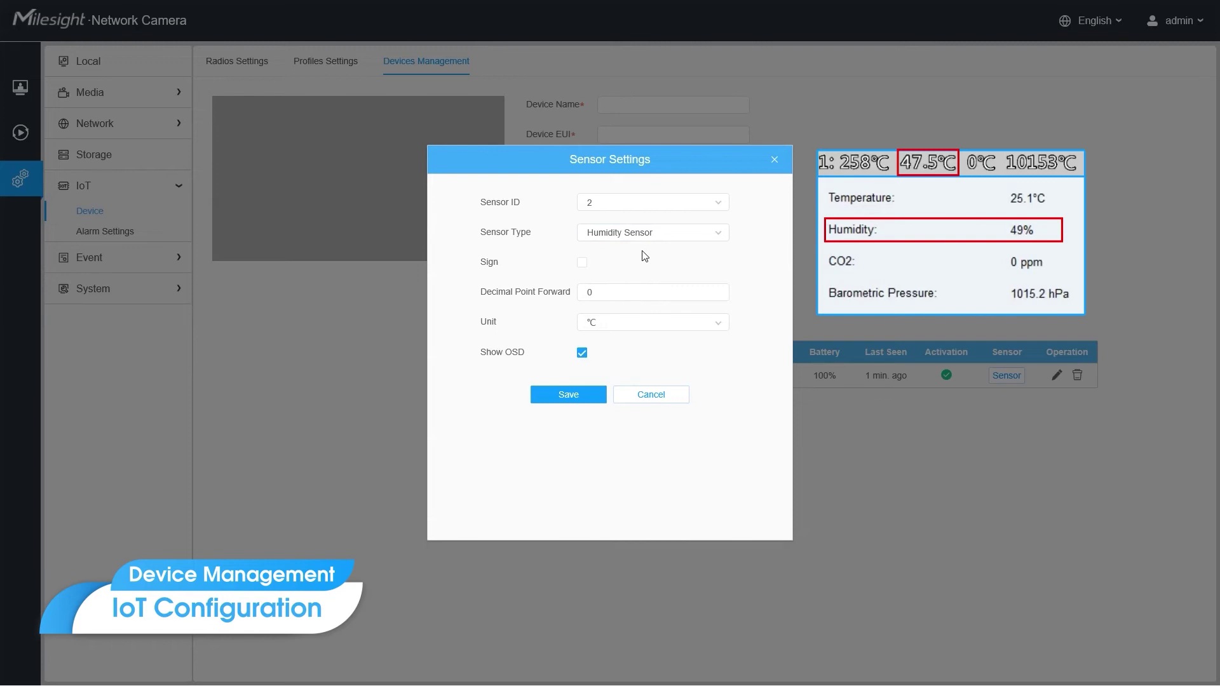
pyautogui.click(616, 322)
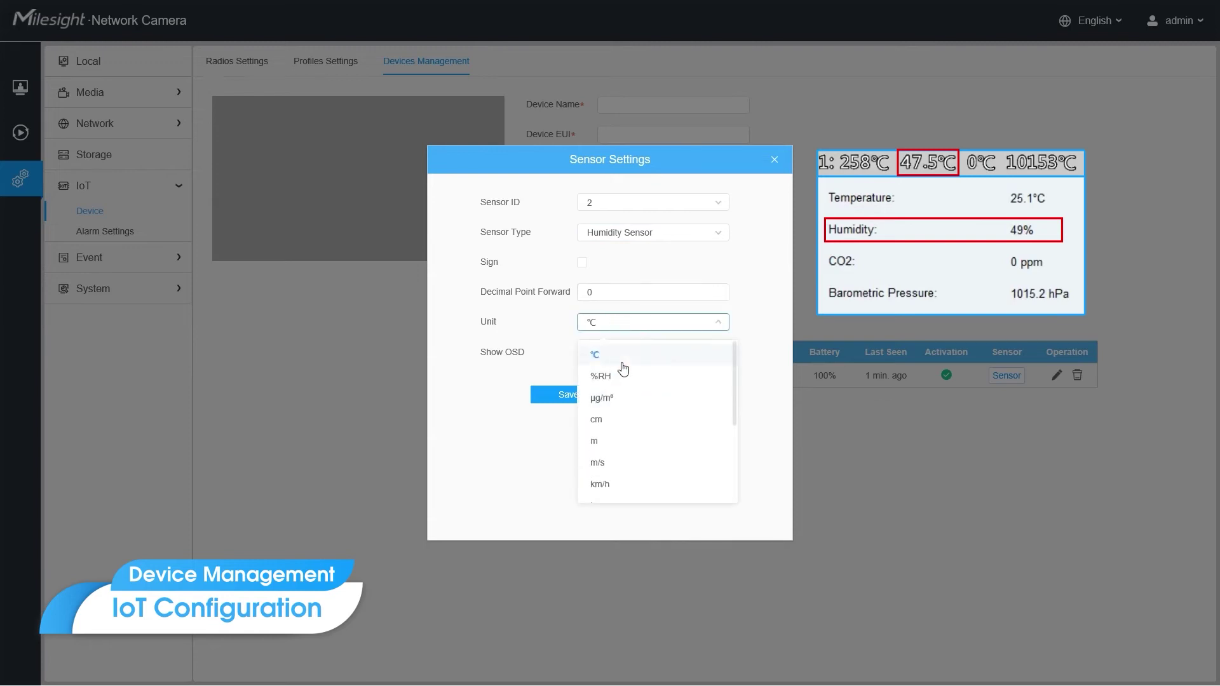
pyautogui.scroll(-5, 623, 367)
pyautogui.click(601, 489)
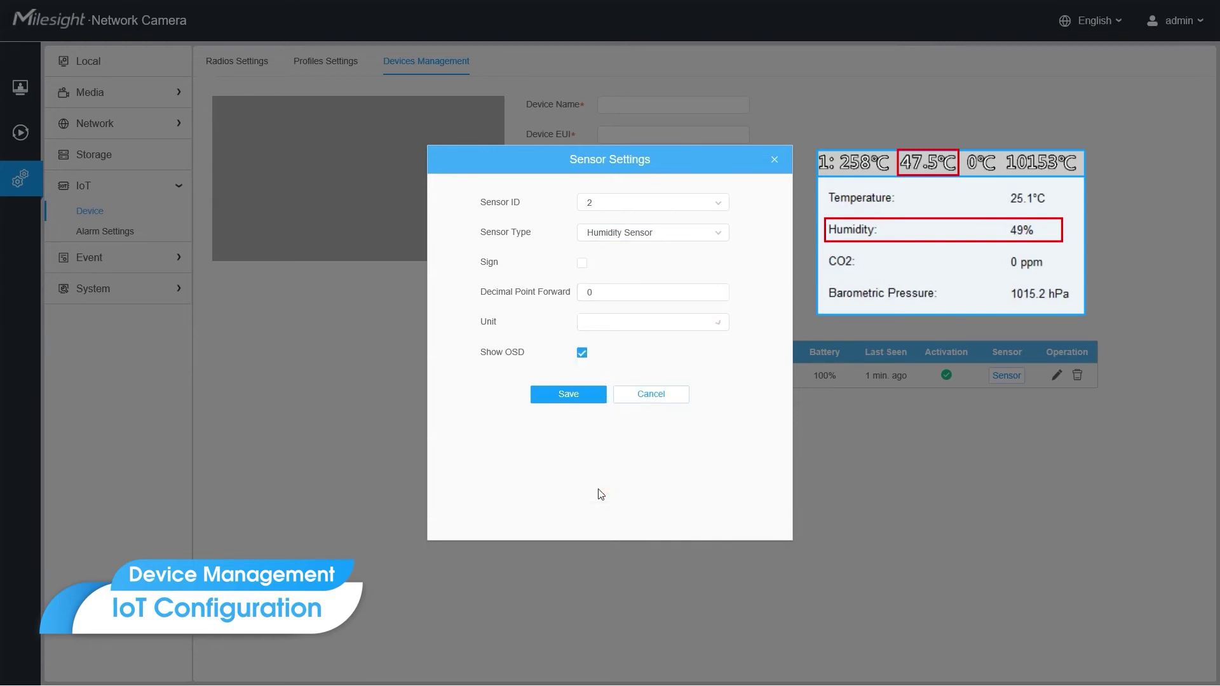
pyautogui.write('%')
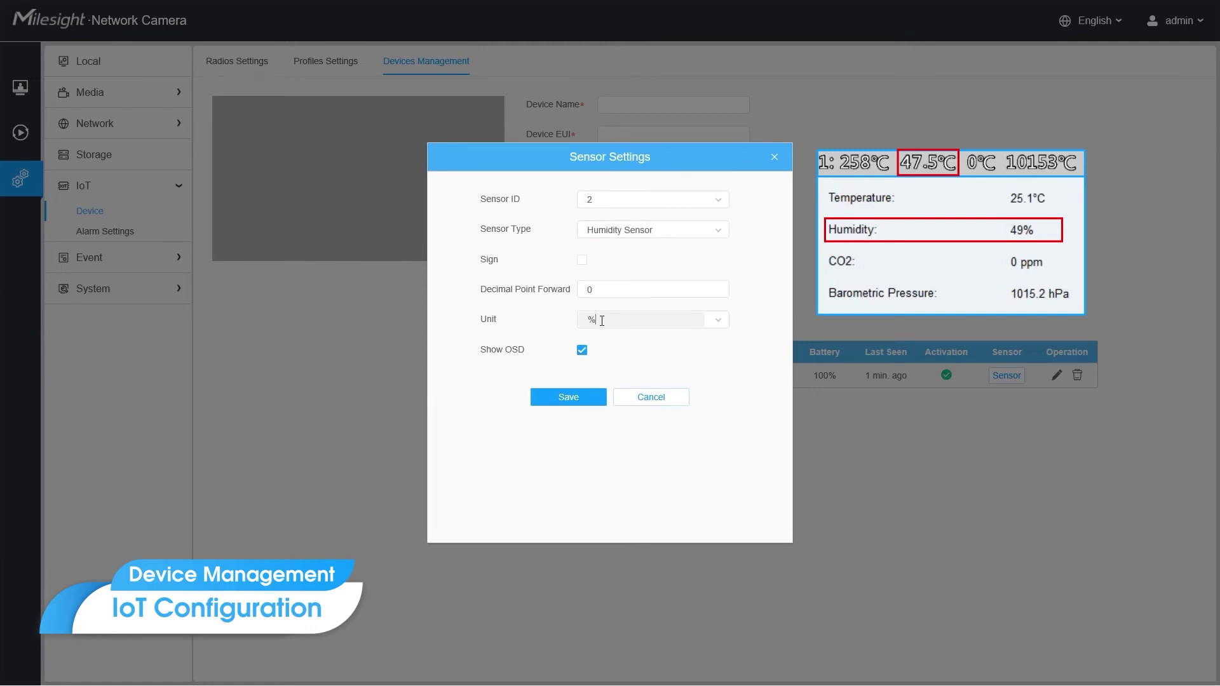
pyautogui.click(586, 393)
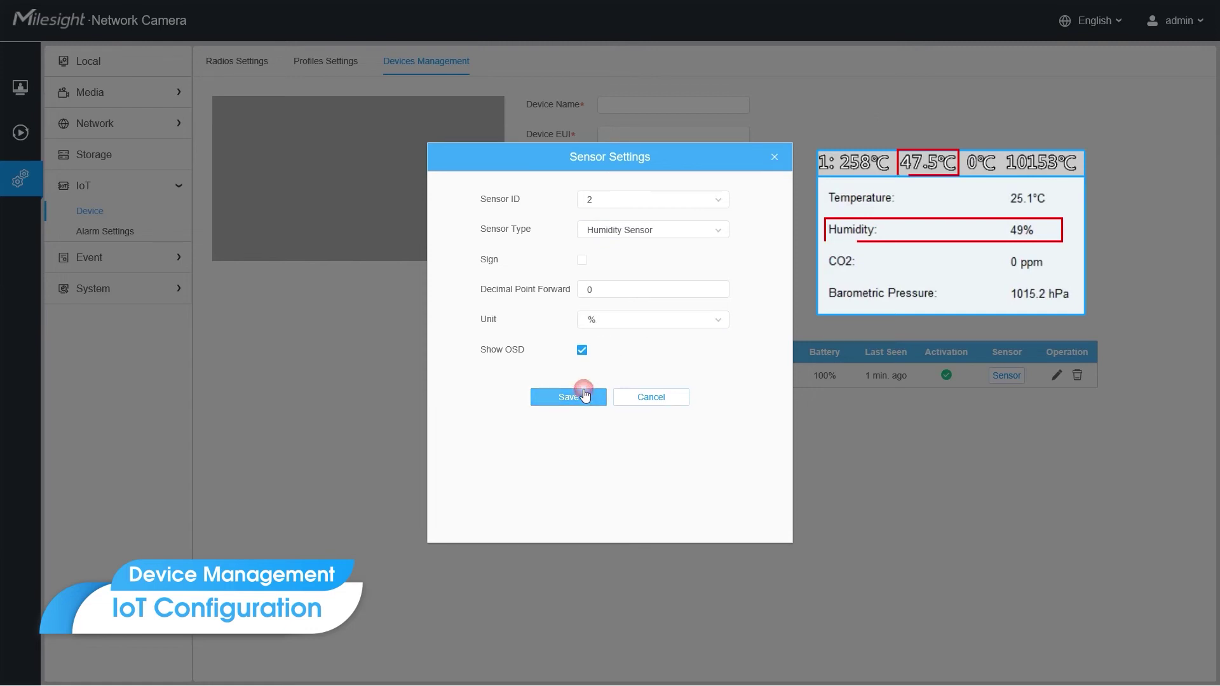
# - Give sensor 3 a custom CO2 type with custom unit ppm and save it
pyautogui.click(615, 200)
pyautogui.click(614, 274)
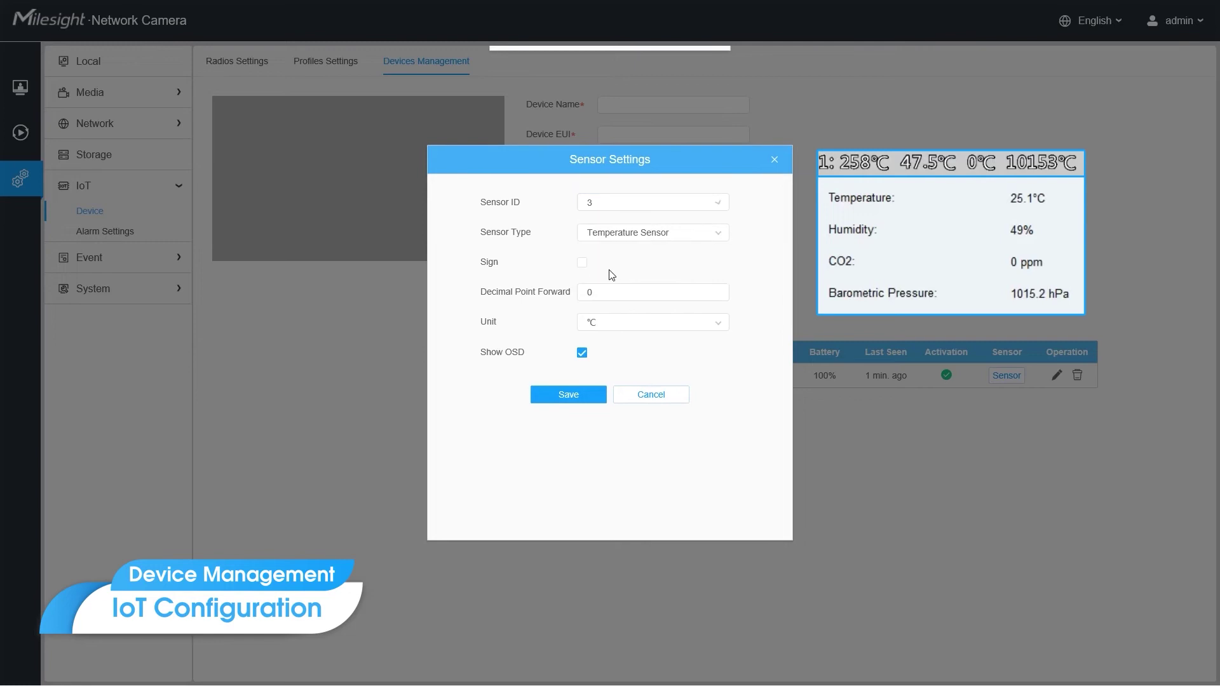
pyautogui.click(609, 235)
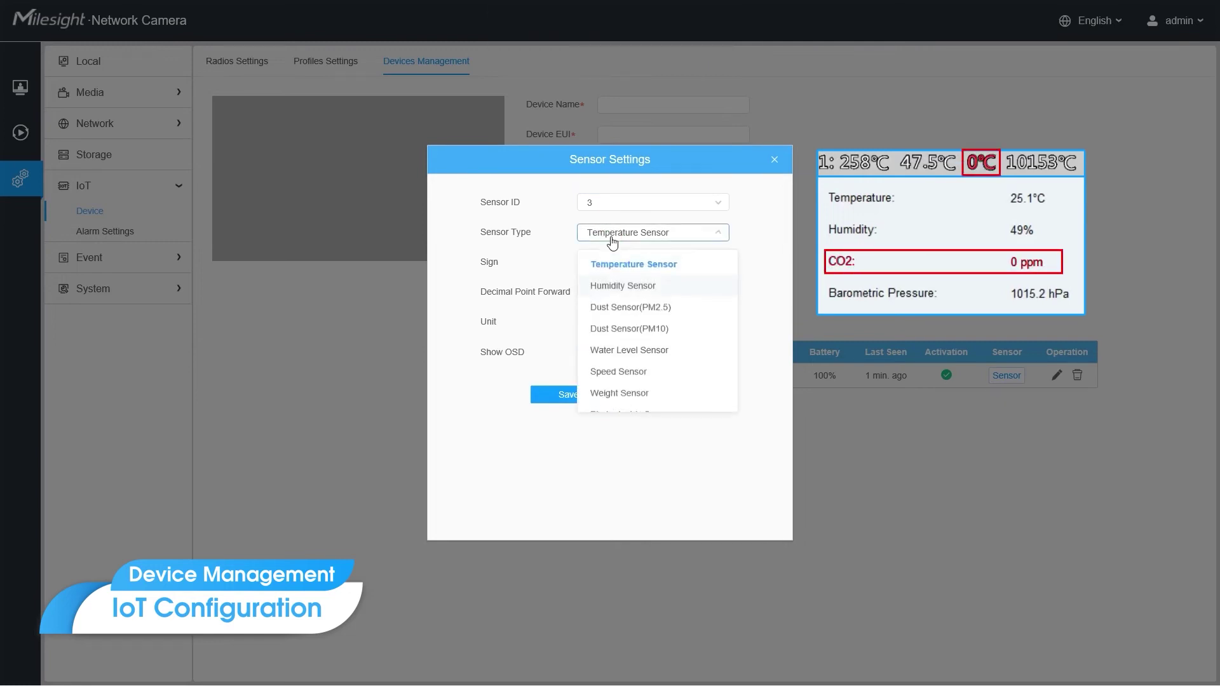
pyautogui.scroll(-3, 624, 332)
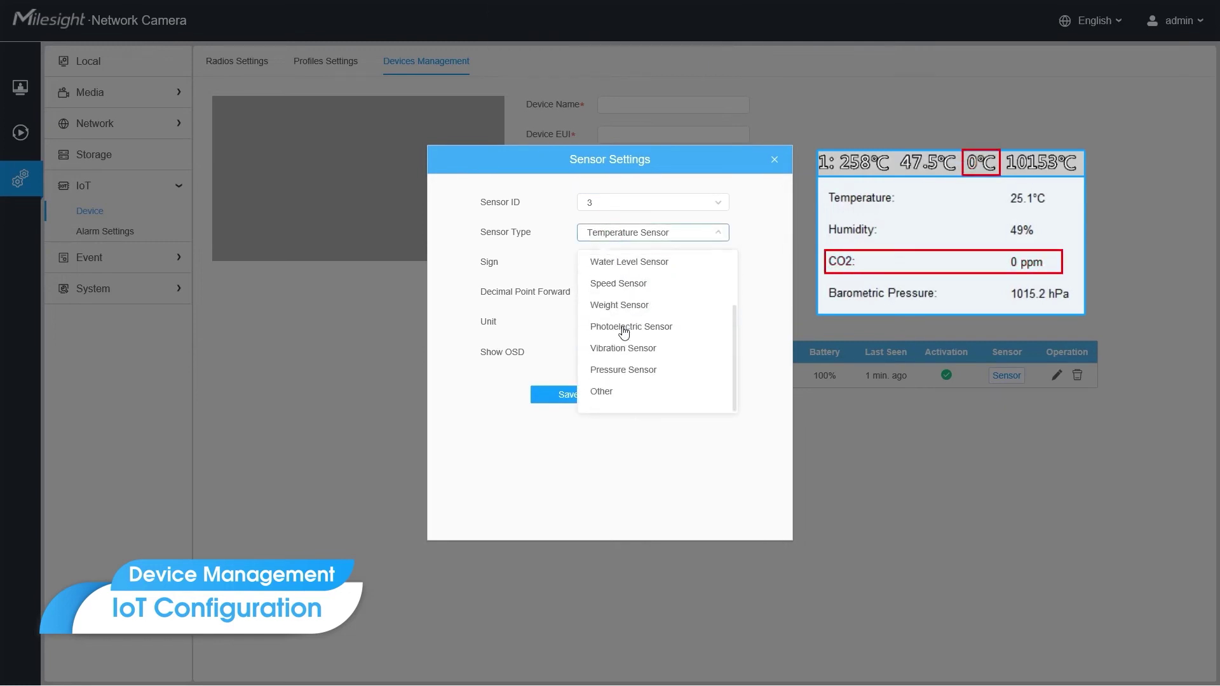
pyautogui.click(602, 391)
pyautogui.click(610, 235)
pyautogui.write('CO2')
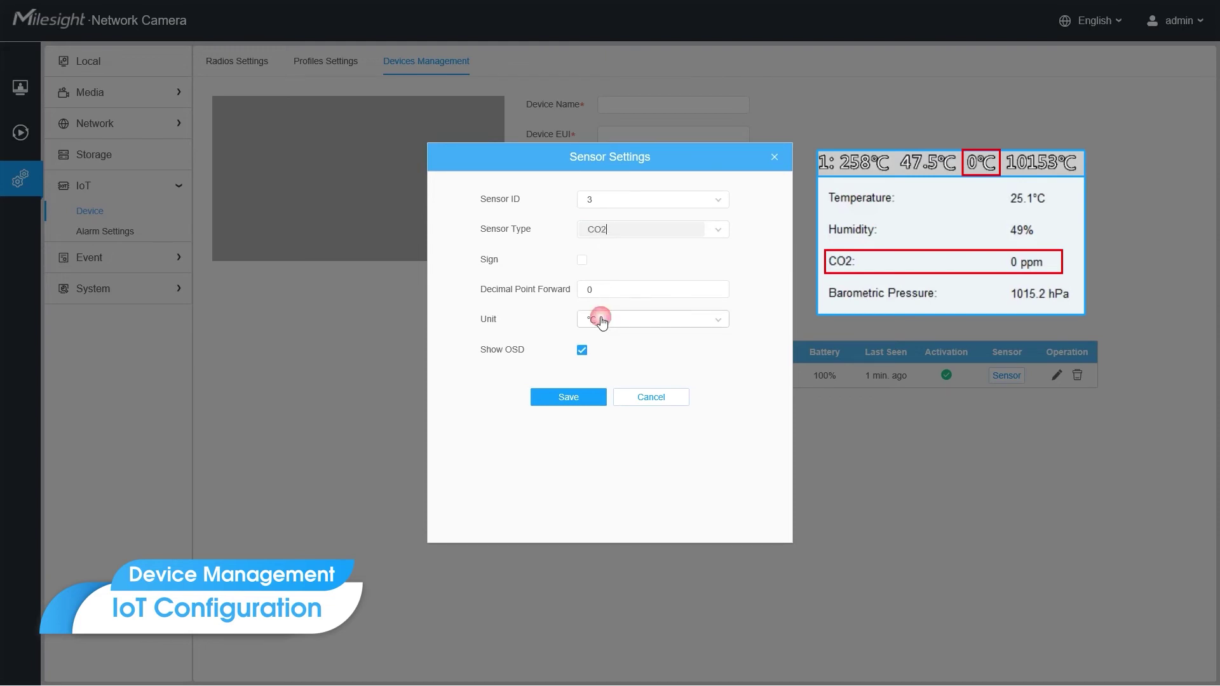
pyautogui.click(597, 319)
pyautogui.scroll(-3, 613, 406)
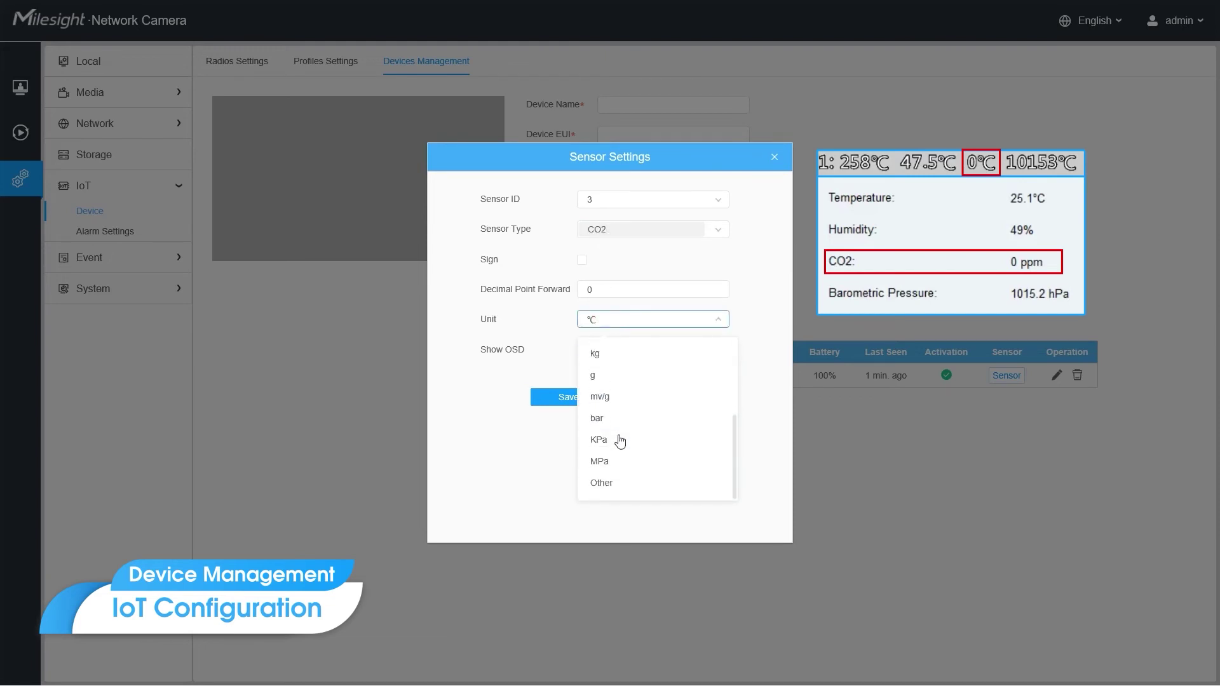
pyautogui.click(610, 484)
pyautogui.click(609, 318)
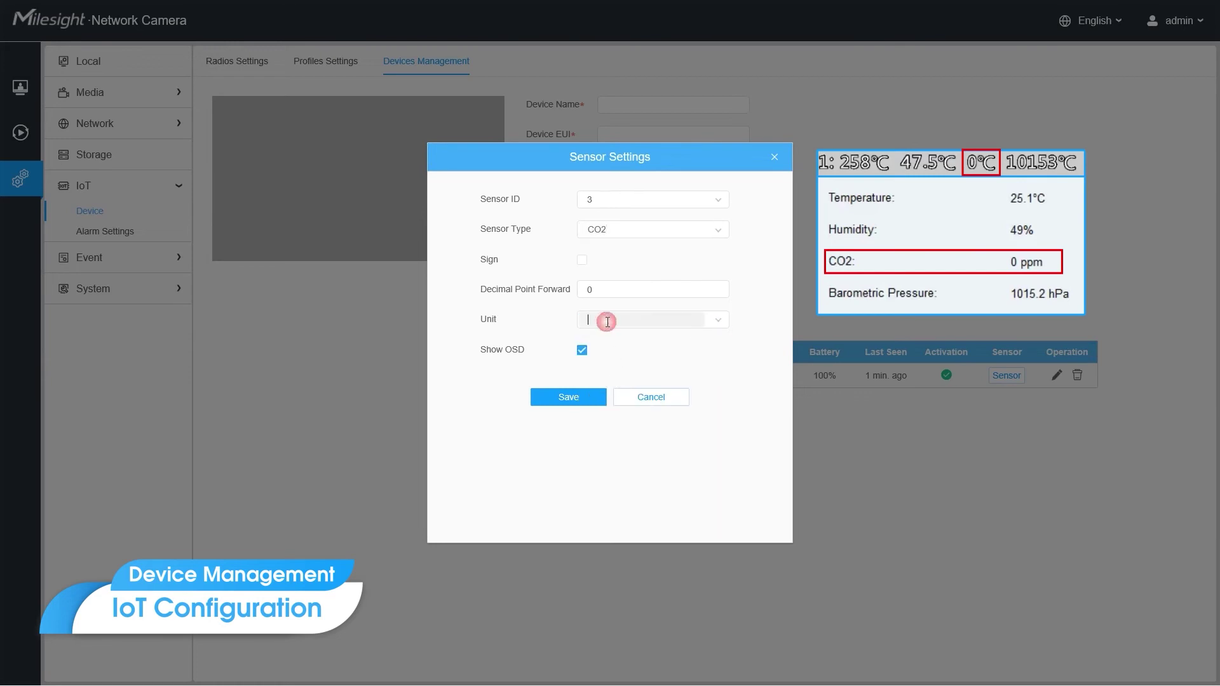
pyautogui.write('ppm')
pyautogui.click(604, 397)
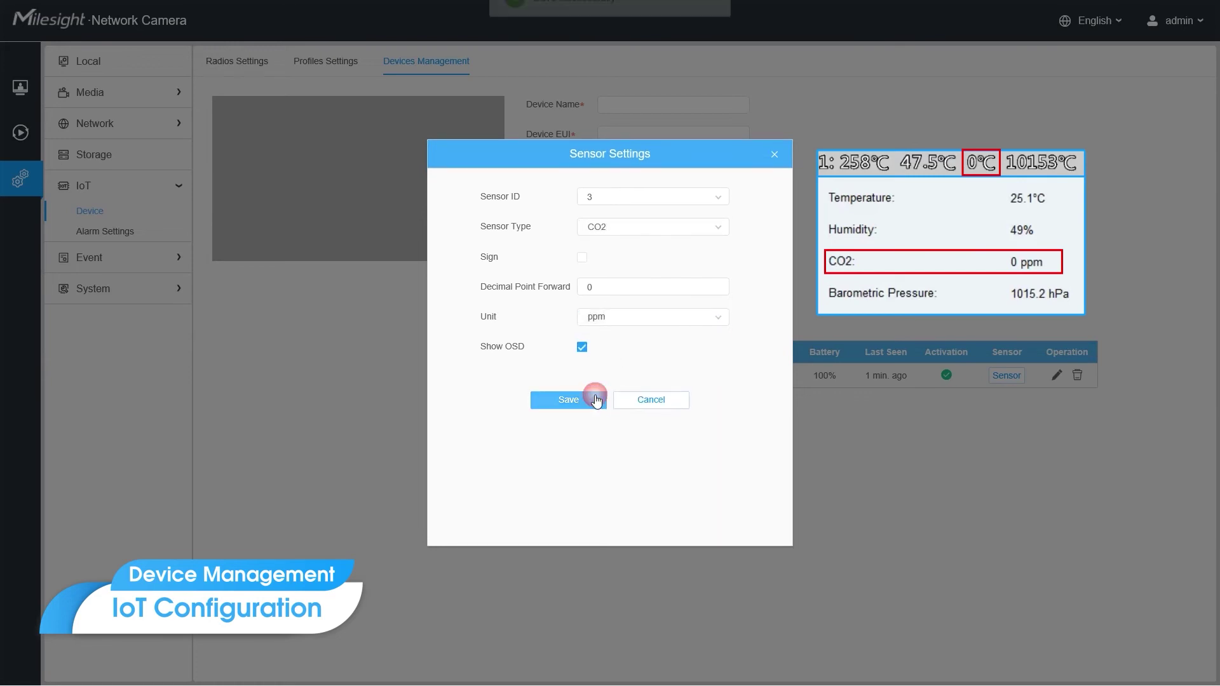
# - Make sensor 4 a Pressure Sensor with Decimal Point Forward 1
pyautogui.click(632, 197)
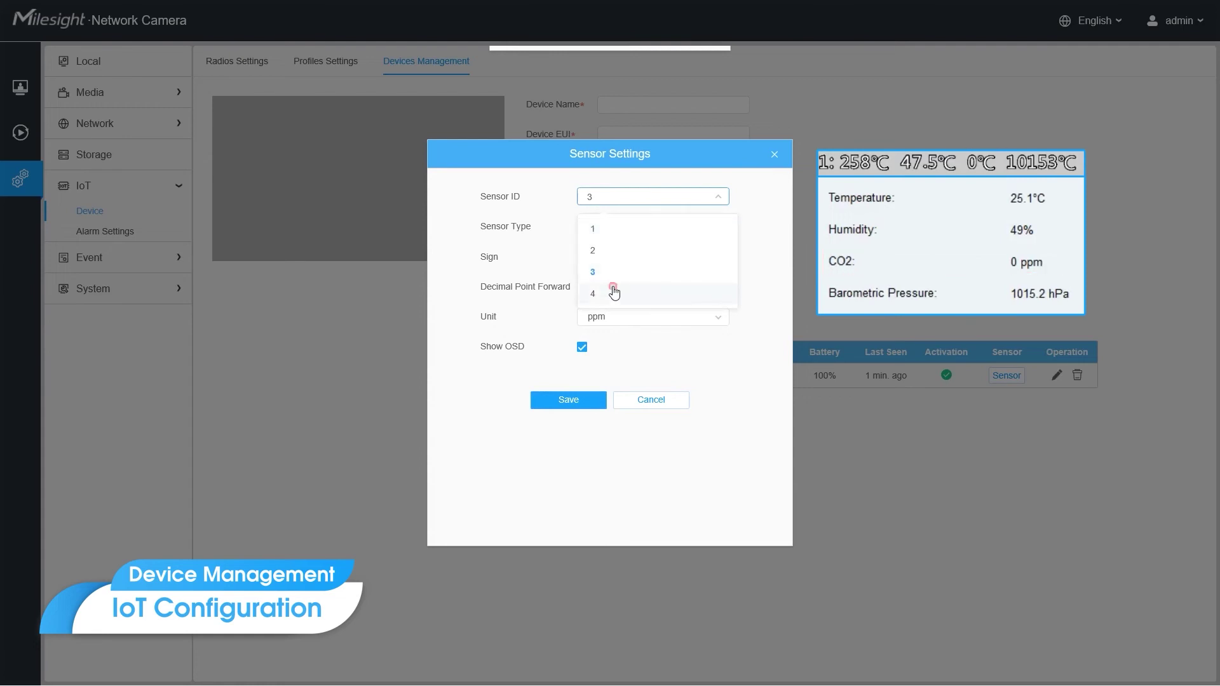
pyautogui.click(613, 293)
pyautogui.click(639, 238)
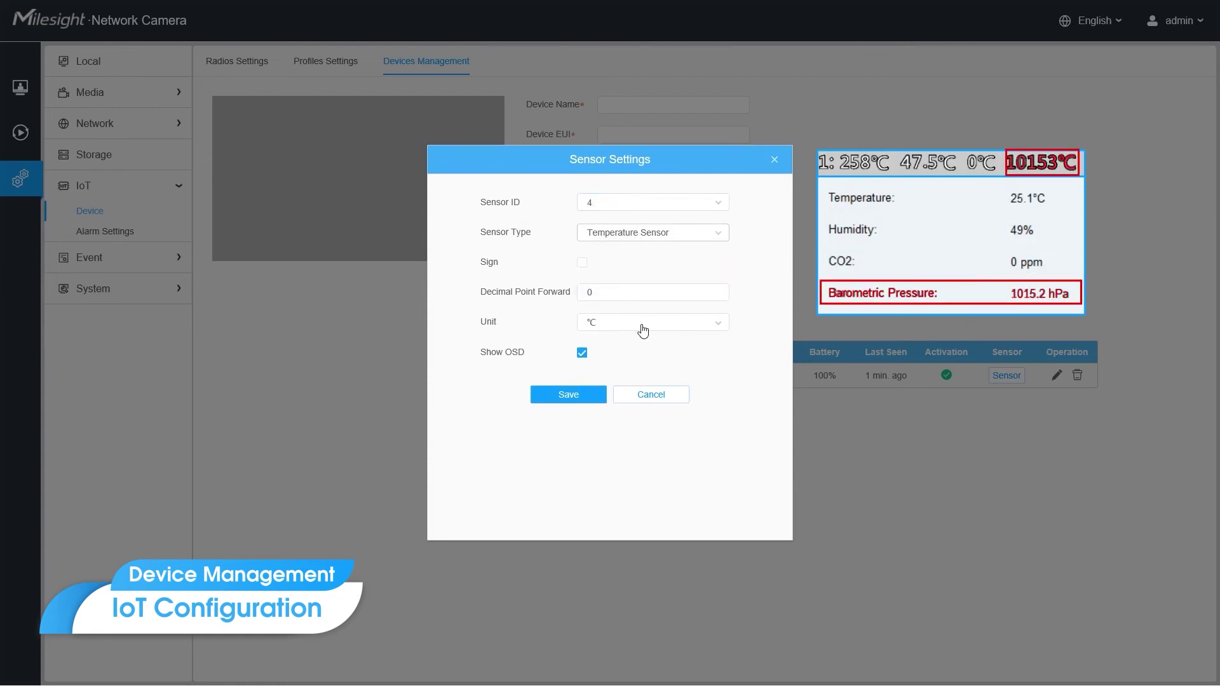
pyautogui.scroll(-3, 643, 330)
pyautogui.click(635, 379)
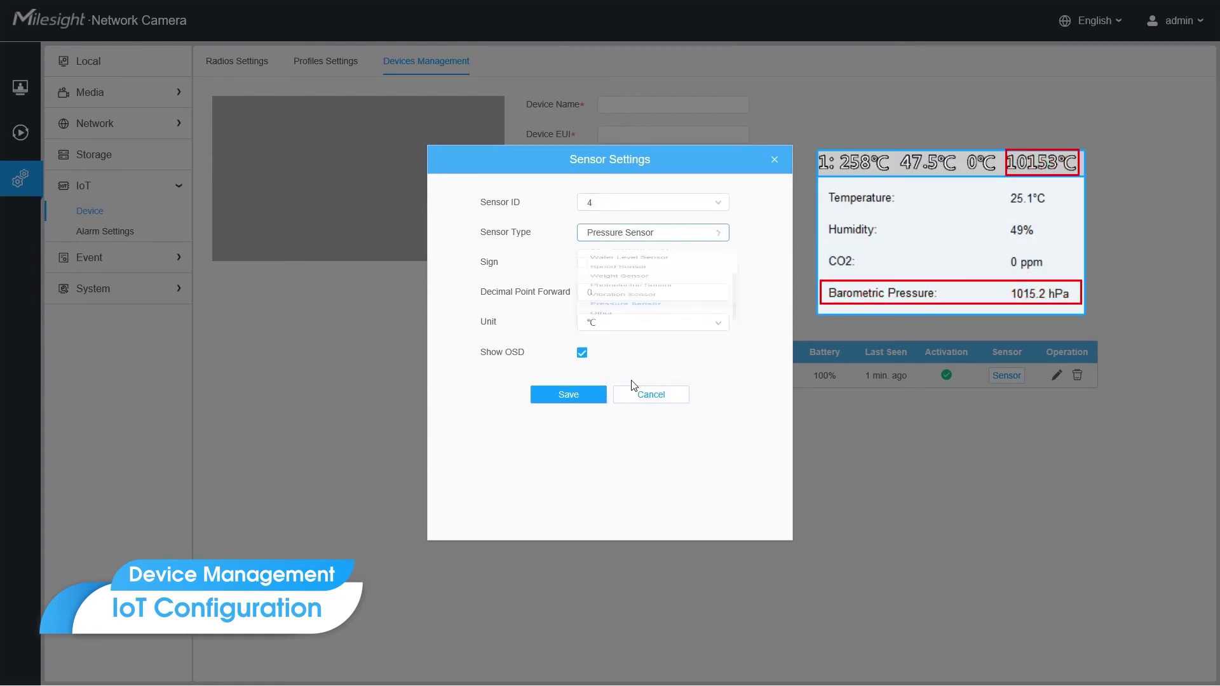
pyautogui.doubleClick(603, 293)
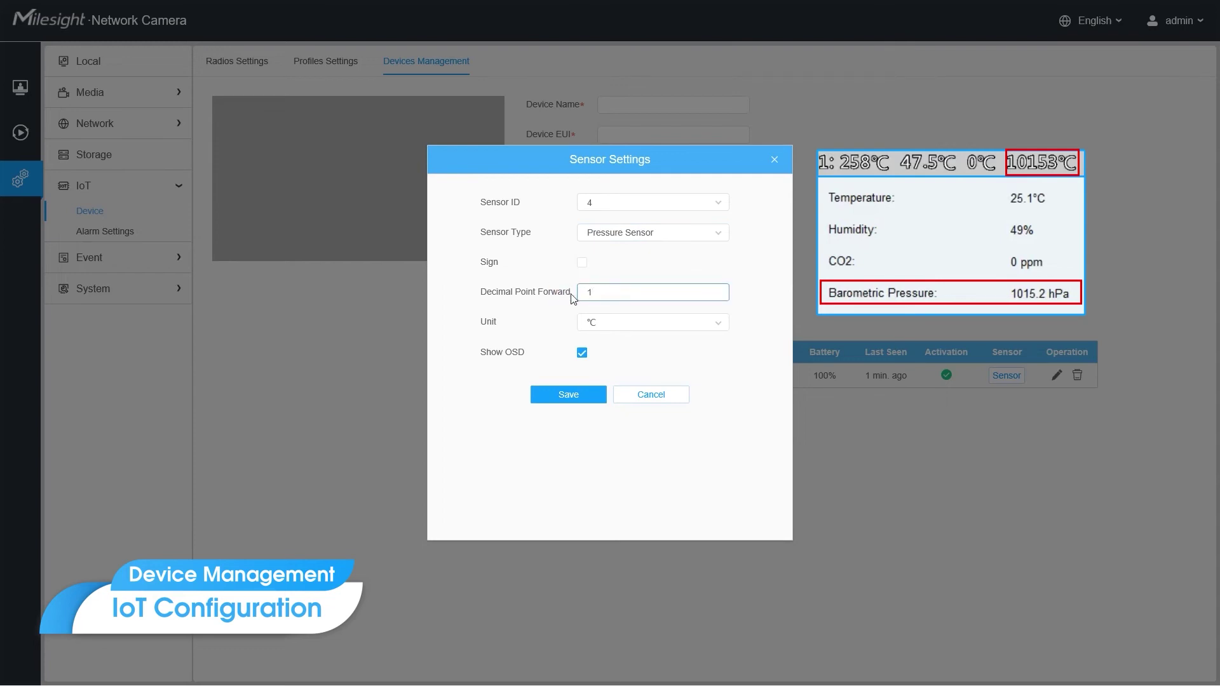
# - Set sensor 4's custom unit to hPa, save it, and close the sensor settings
pyautogui.click(604, 324)
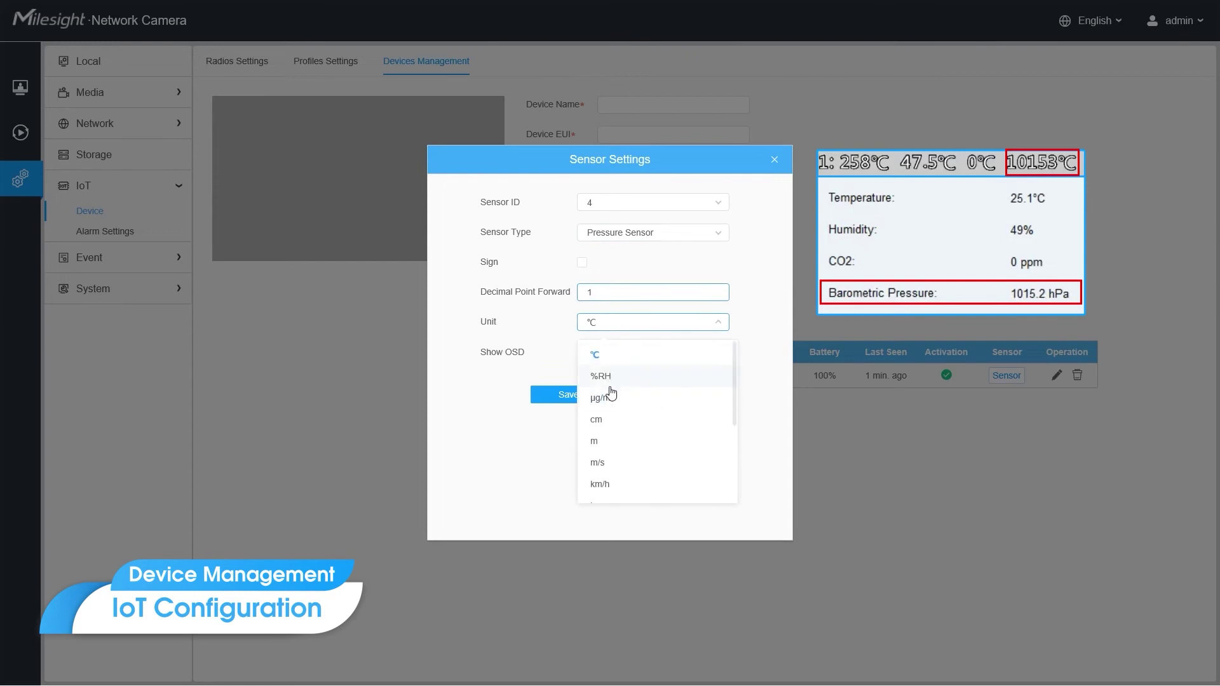
pyautogui.scroll(-3, 610, 392)
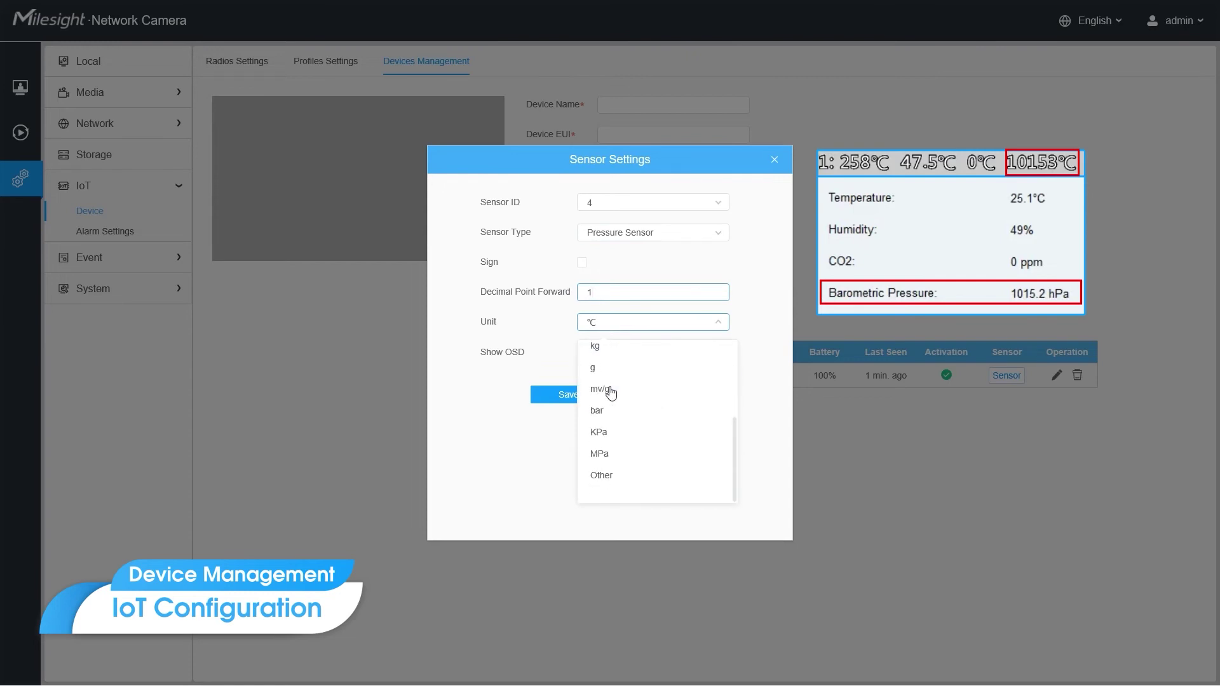
pyautogui.click(605, 487)
pyautogui.click(591, 323)
pyautogui.write('hPa')
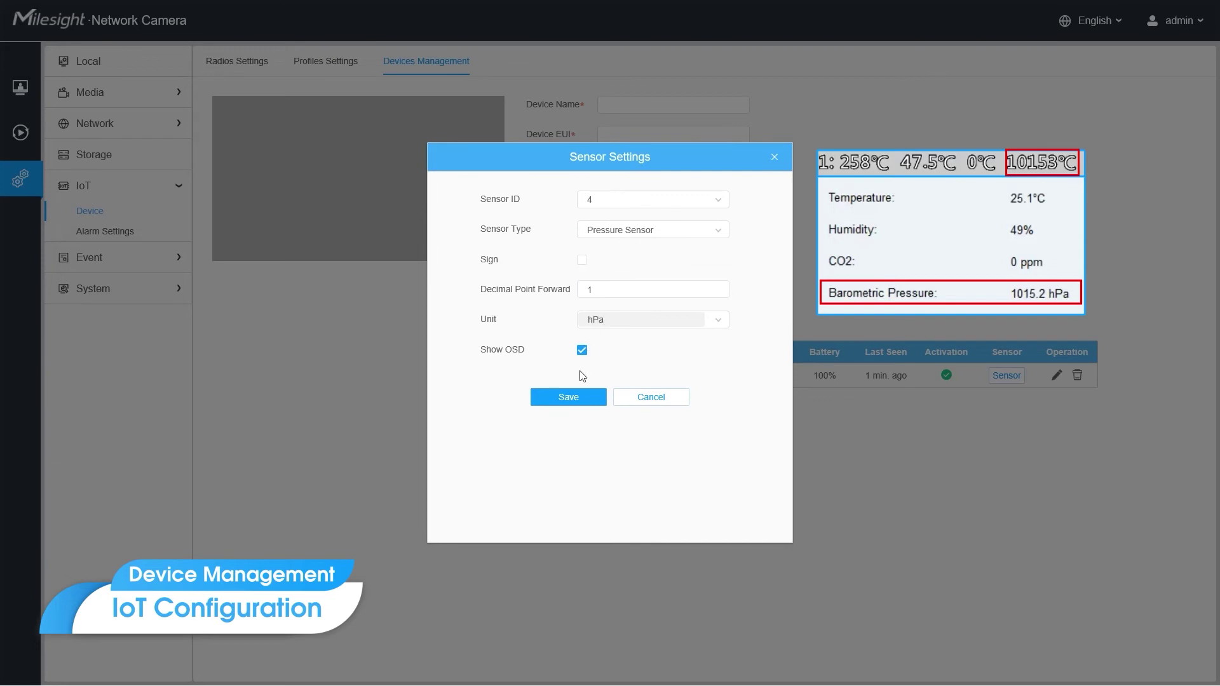
pyautogui.click(569, 397)
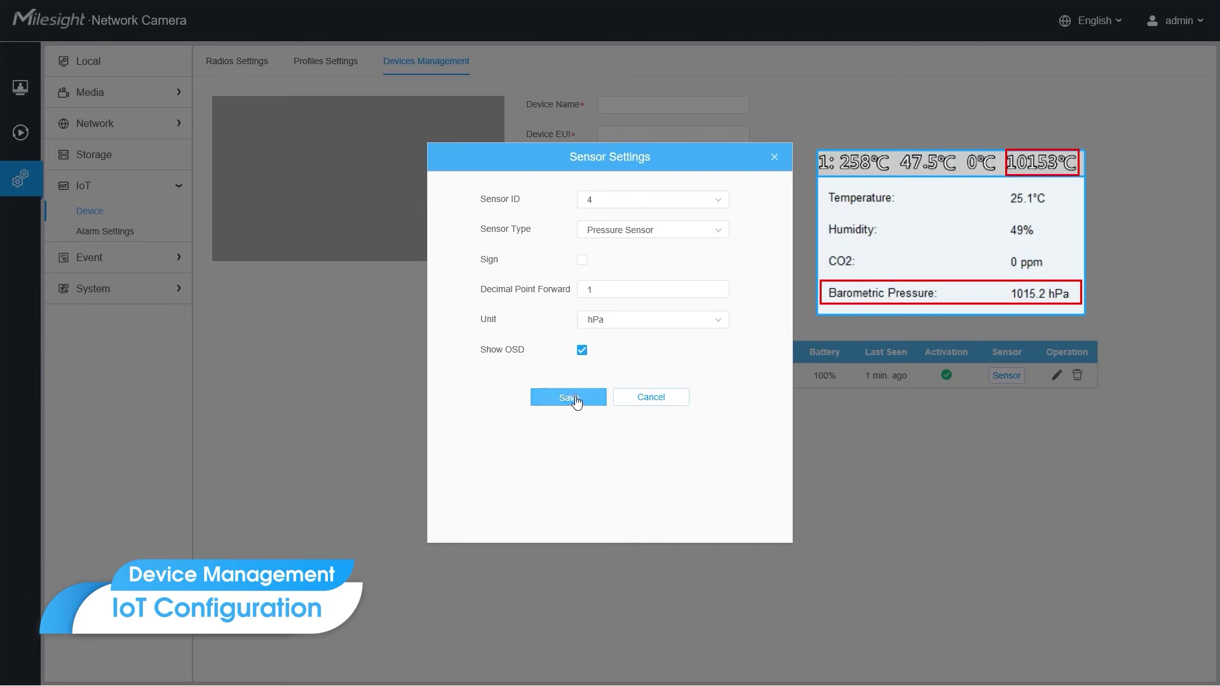
pyautogui.click(656, 401)
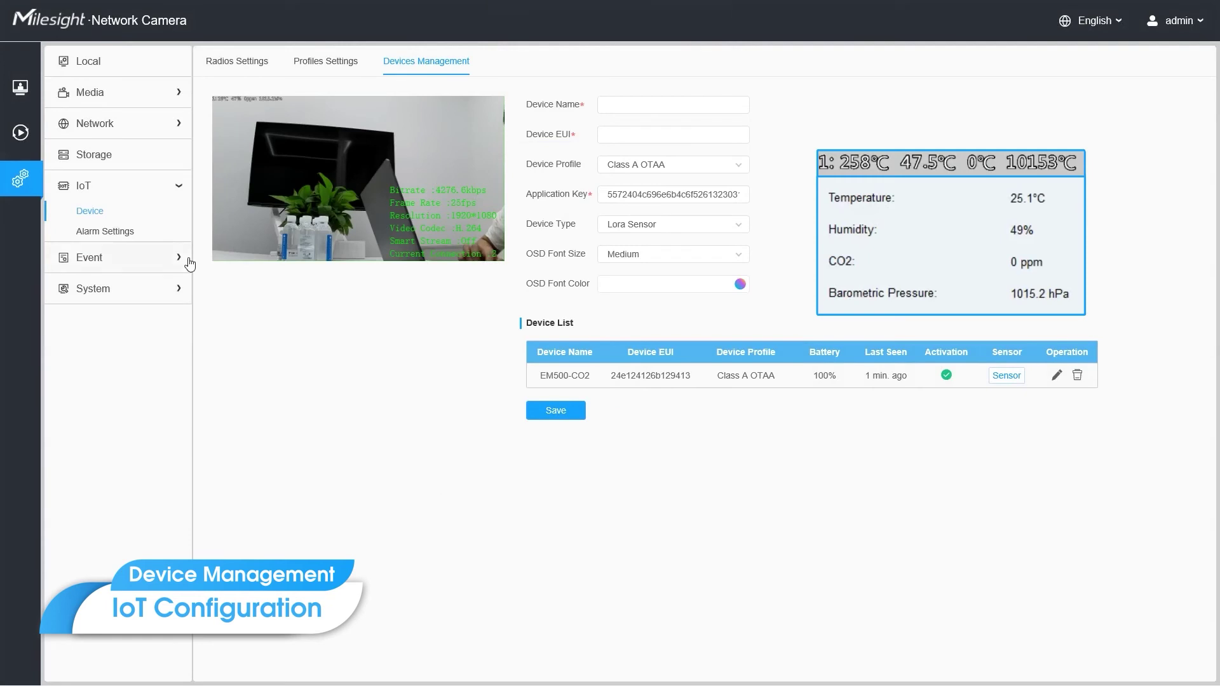
# - Switch to Live View to see the 26℃, 47%, 0ppm and 1015.2hPa readings
pyautogui.click(21, 88)
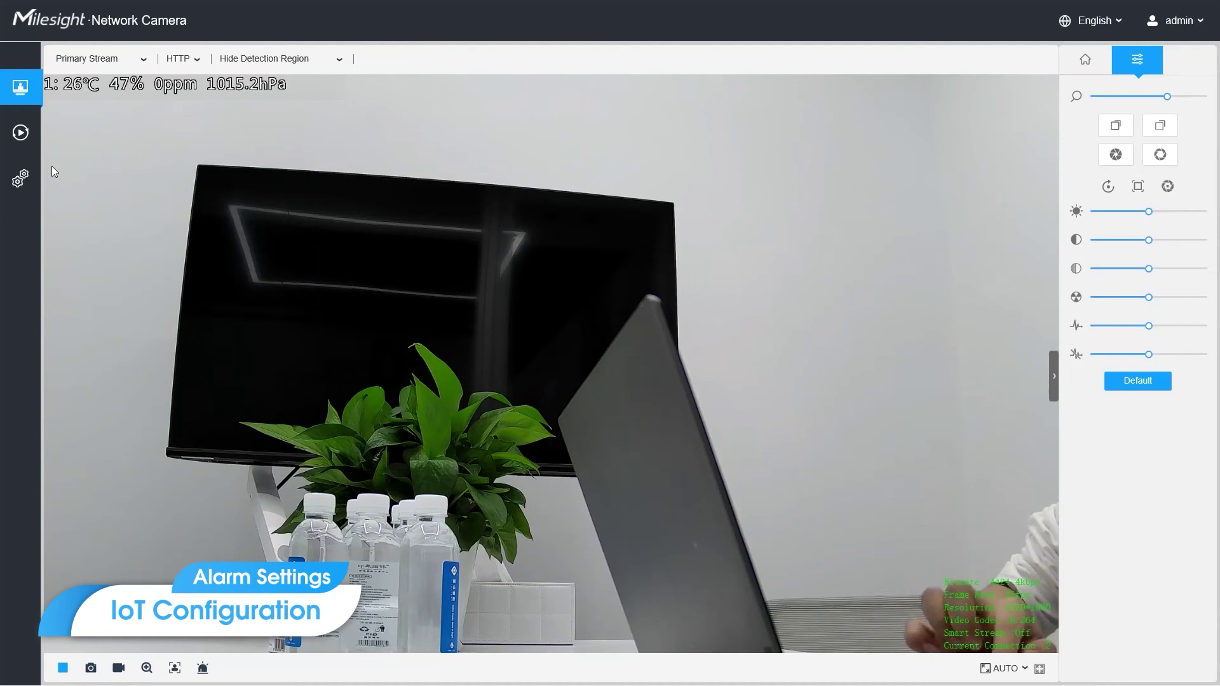
# - Enable IoT alarm rule 1 with a 25 ℃ Max Limit on the Temperature Sensor
pyautogui.click(18, 177)
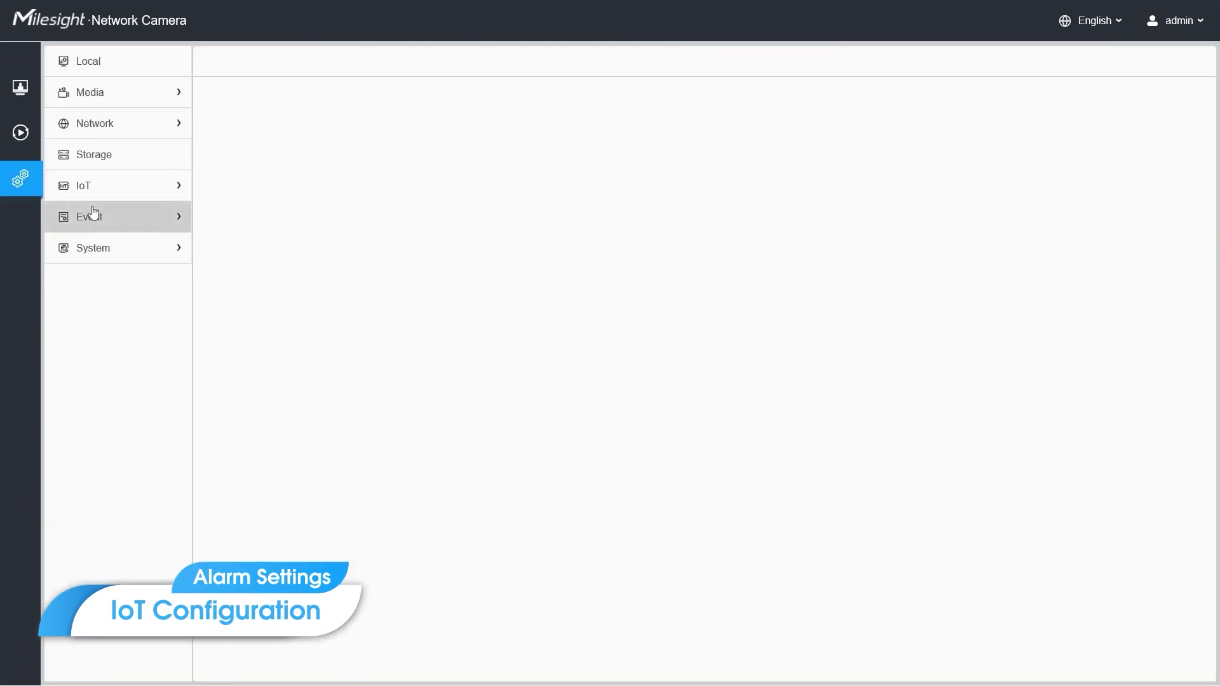
pyautogui.click(94, 187)
pyautogui.click(105, 231)
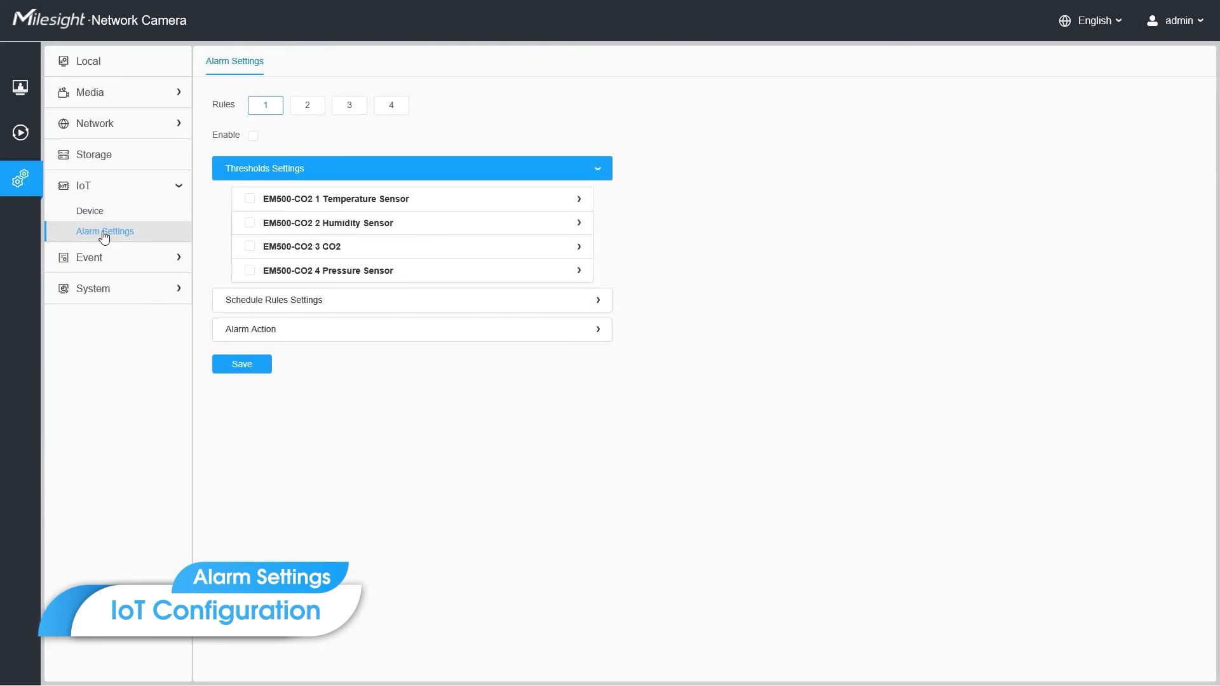
pyautogui.click(252, 136)
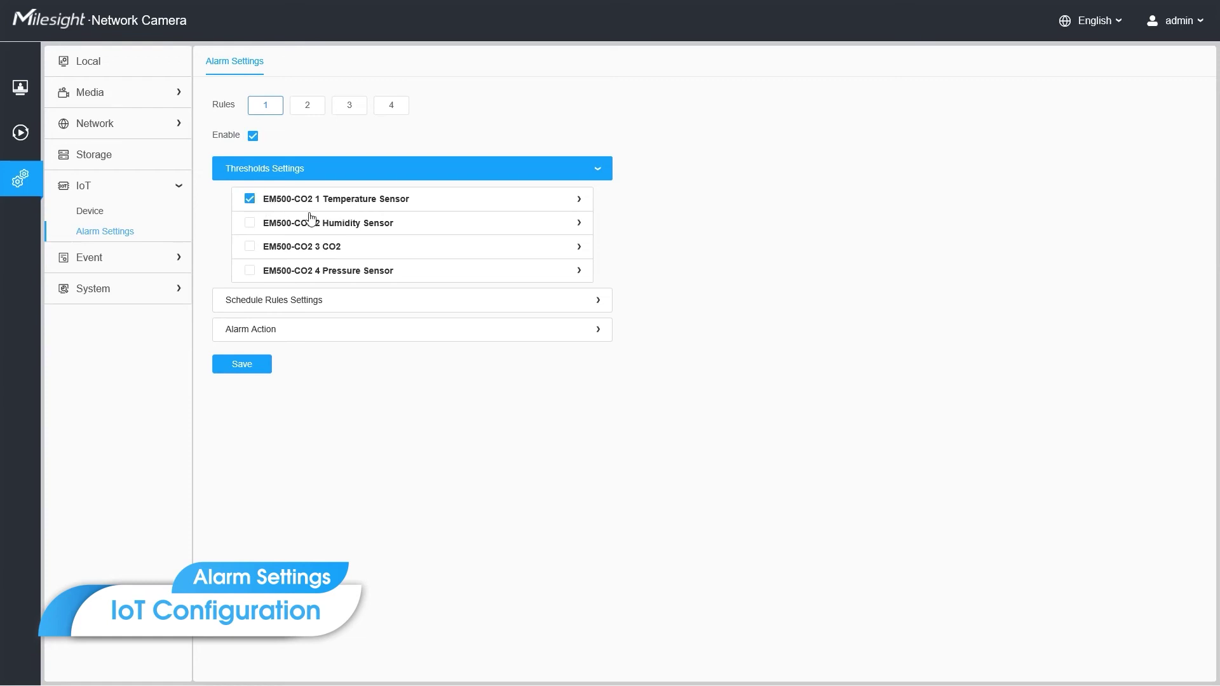
pyautogui.click(431, 199)
pyautogui.click(275, 227)
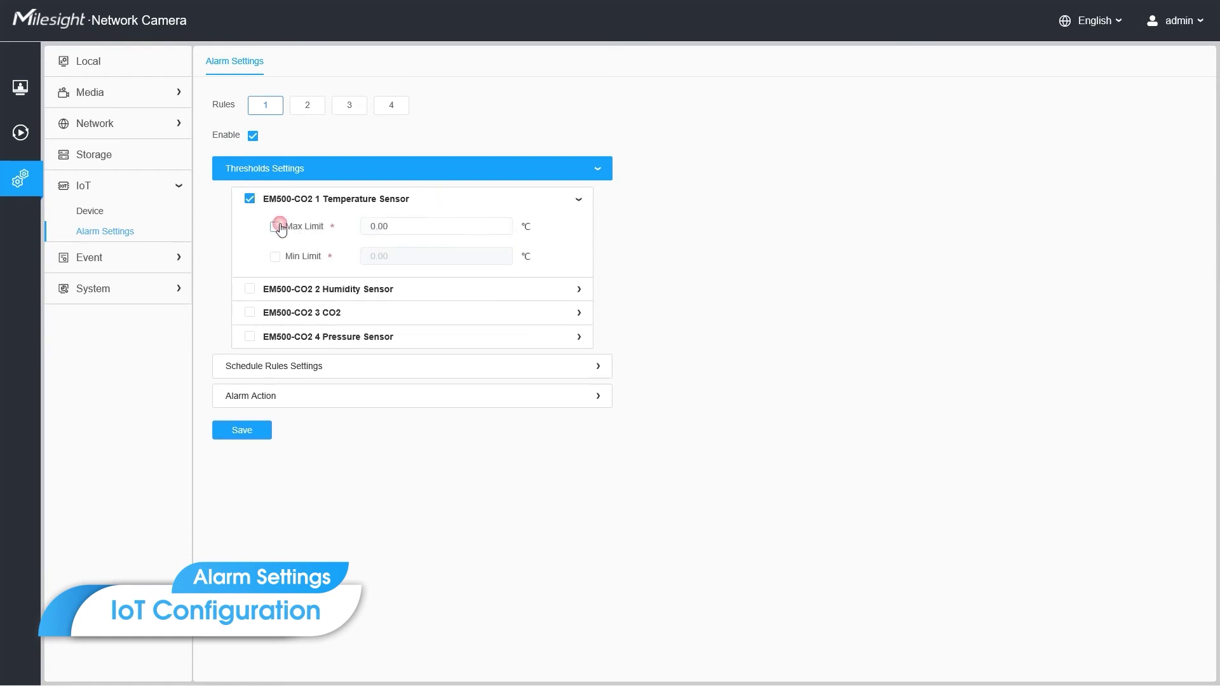
pyautogui.click(408, 227)
pyautogui.write('25')
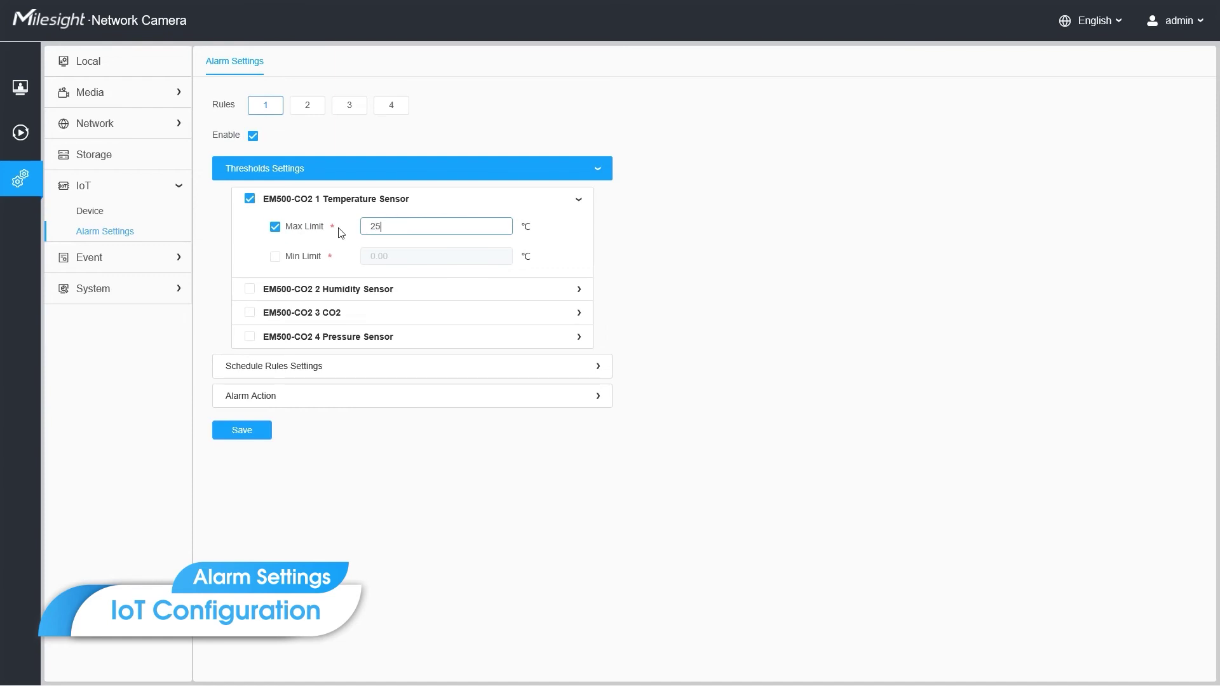
pyautogui.click(315, 366)
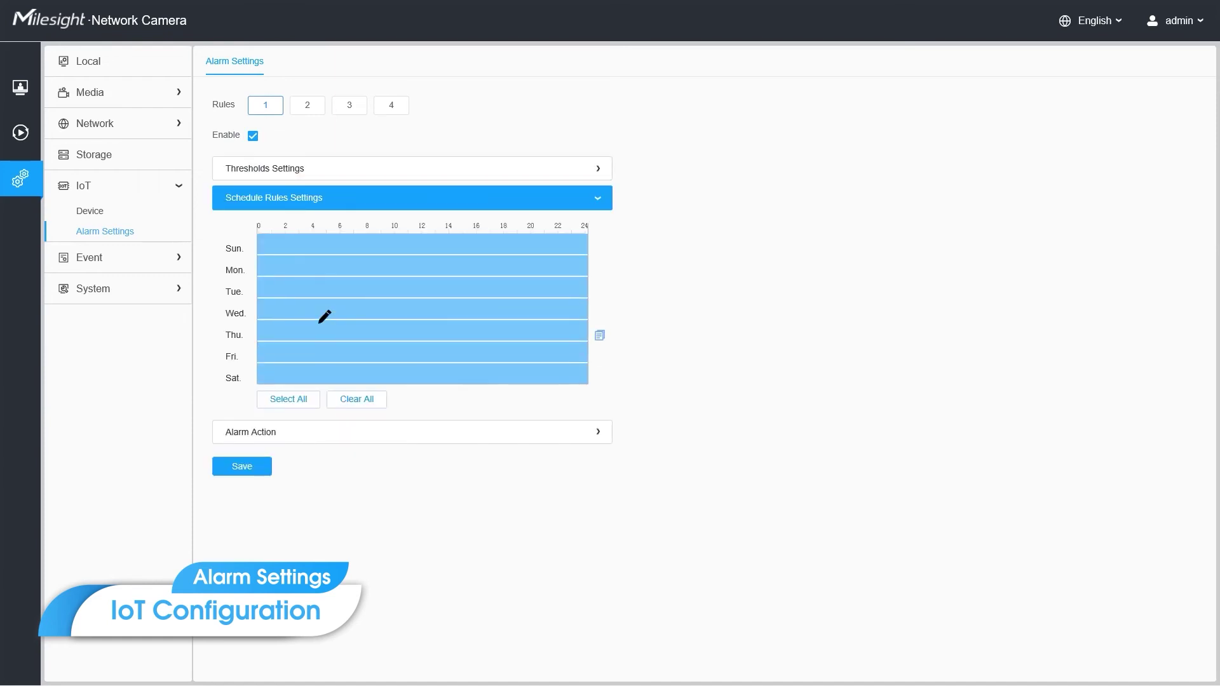
# - Tick OSD Blink in rule 1's Alarm Action and confirm a blink time of 3
pyautogui.click(325, 431)
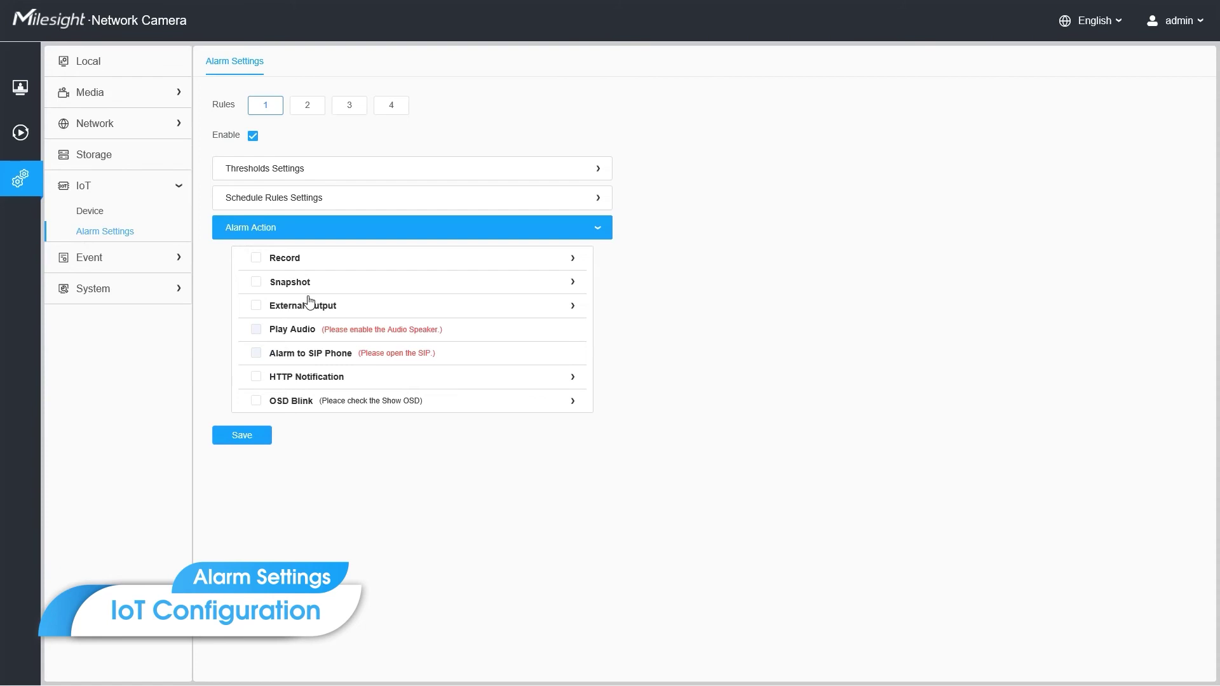
pyautogui.click(255, 401)
pyautogui.click(312, 405)
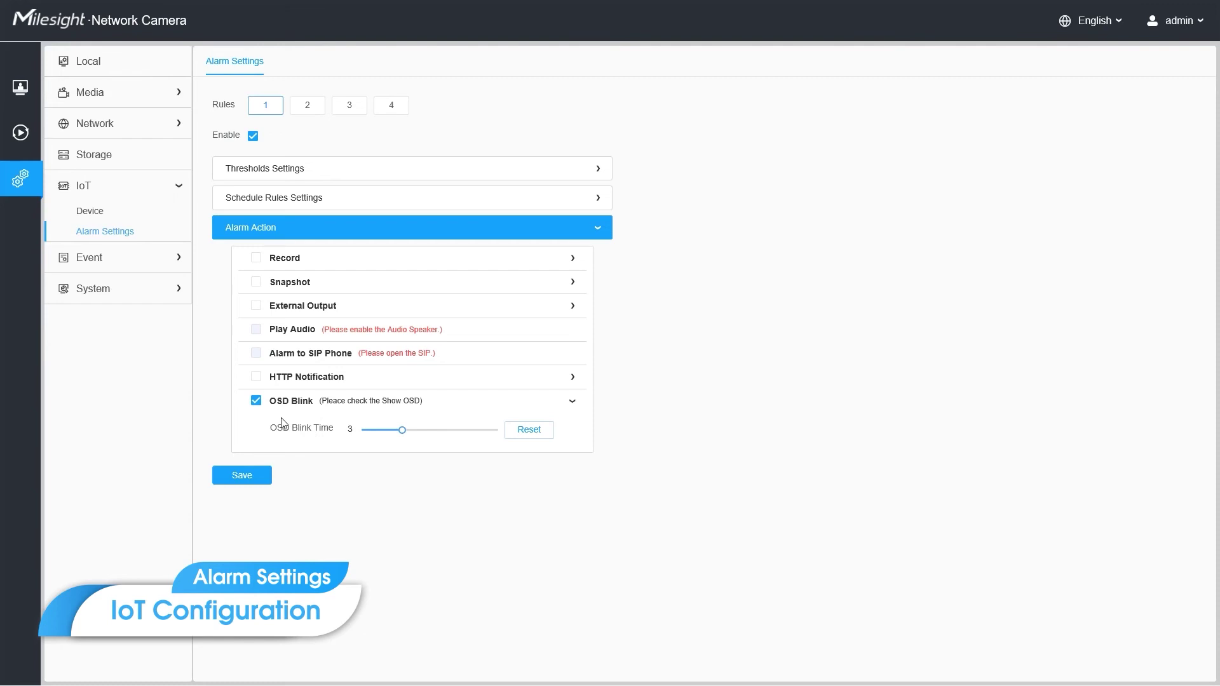
# - Tick HTTP Notification in rule 1's alarm actions and turn on its Enable box
pyautogui.click(256, 376)
pyautogui.click(296, 377)
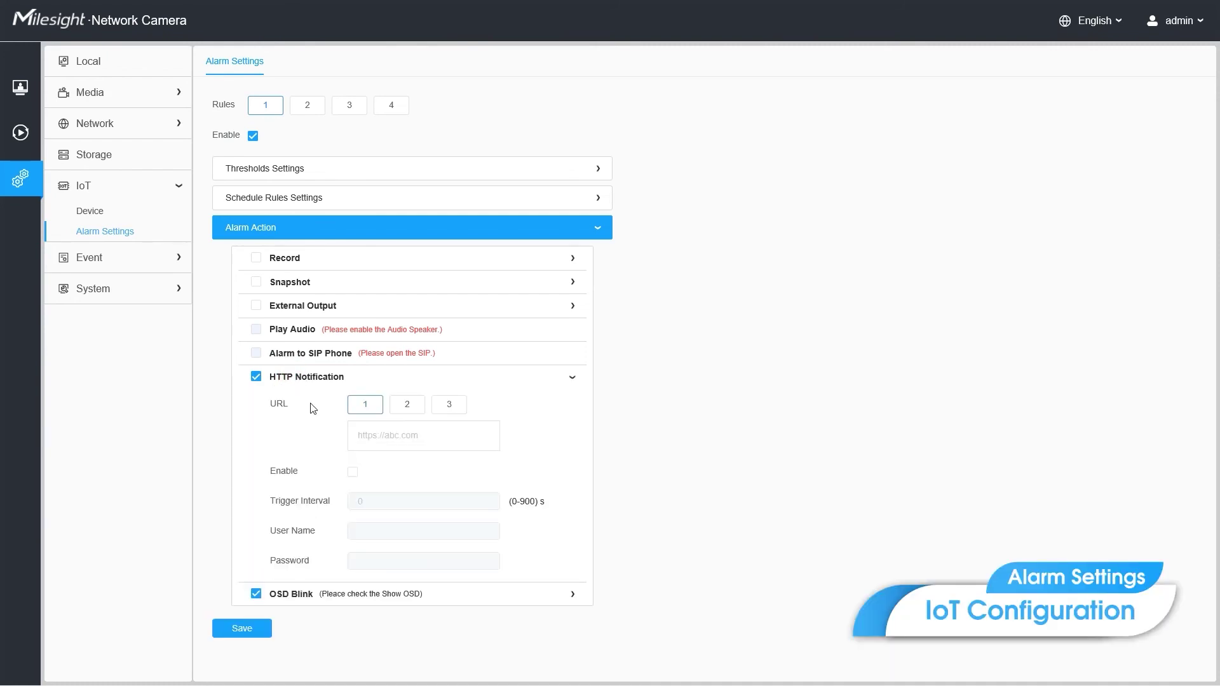
pyautogui.click(353, 472)
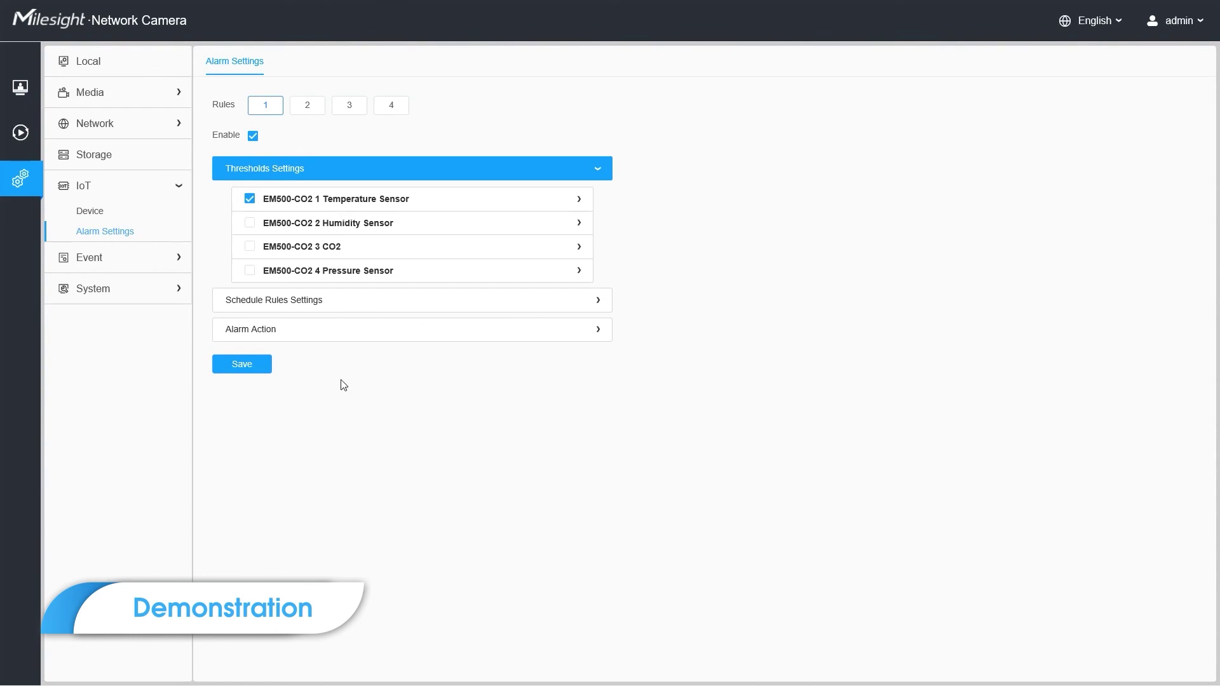
# - Switch to Live View, where the 26.7 ℃ reading shows above the limit
pyautogui.click(18, 99)
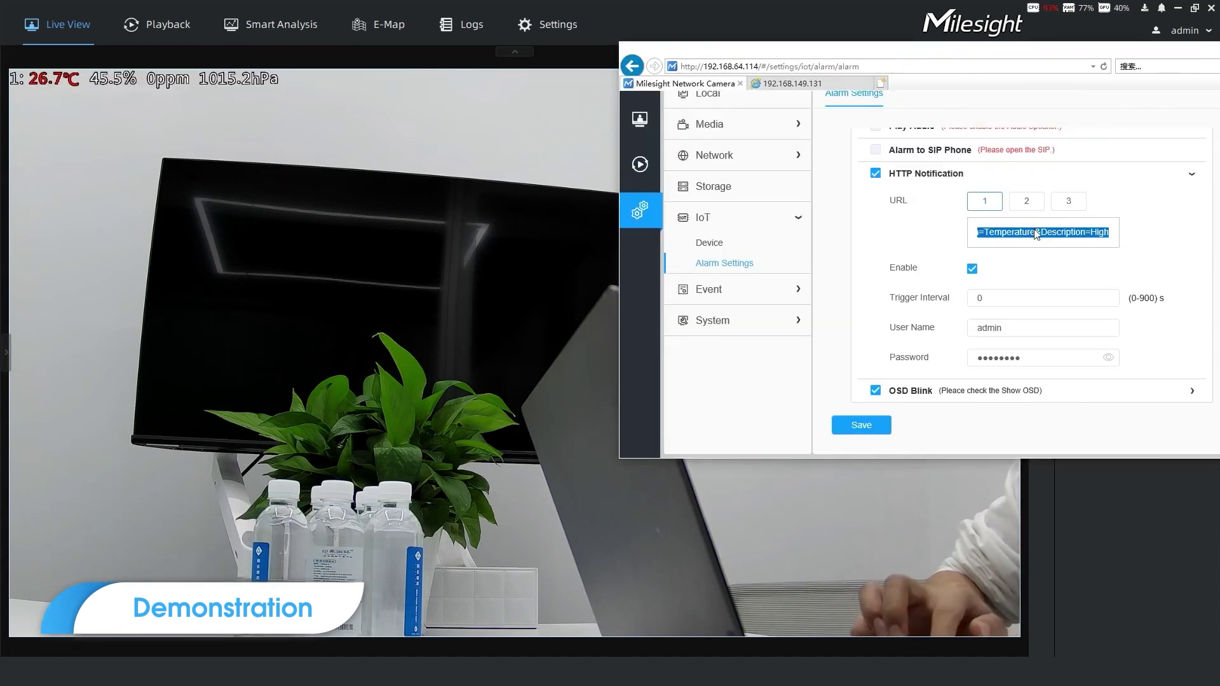
# - View the 16:40:40 HTTP Event notification for EM500-CO2's high temperature
pyautogui.click(1040, 232)
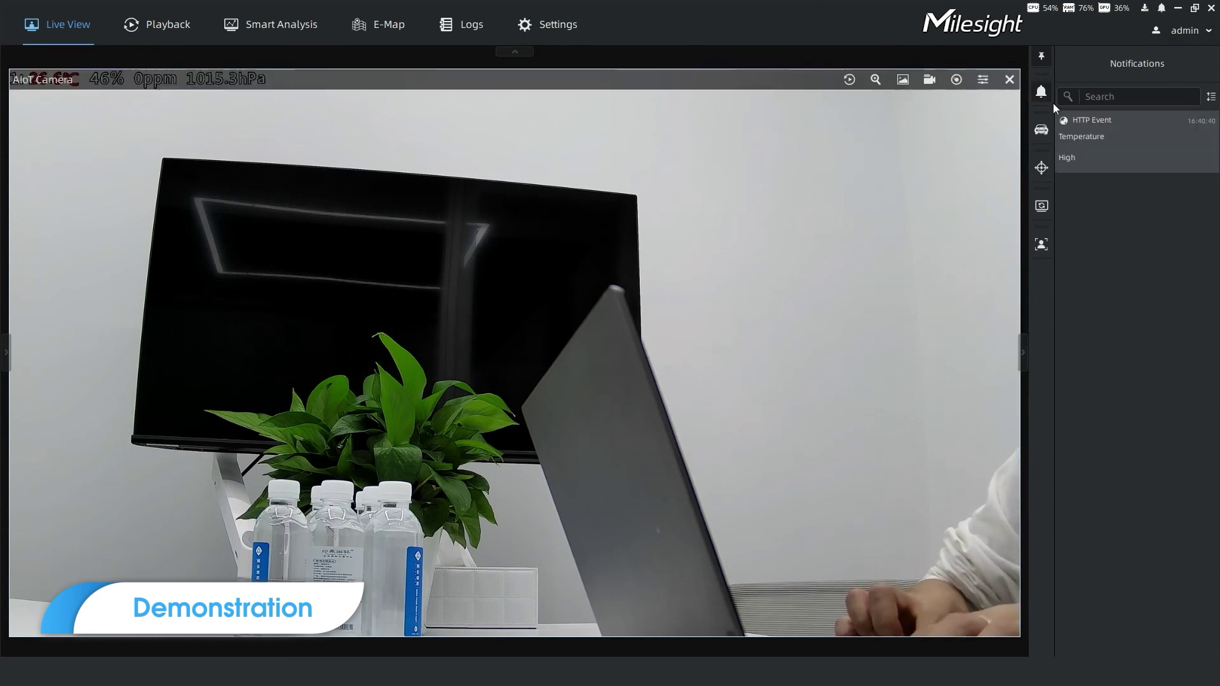
pyautogui.moveTo(1107, 136)
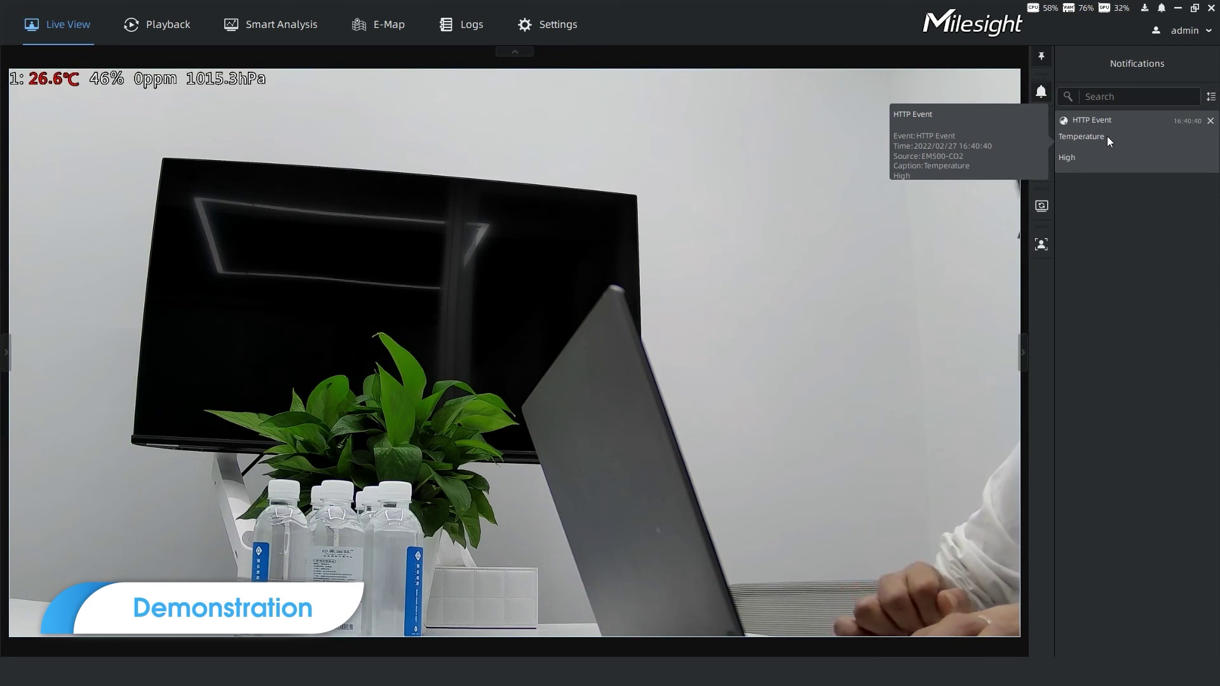